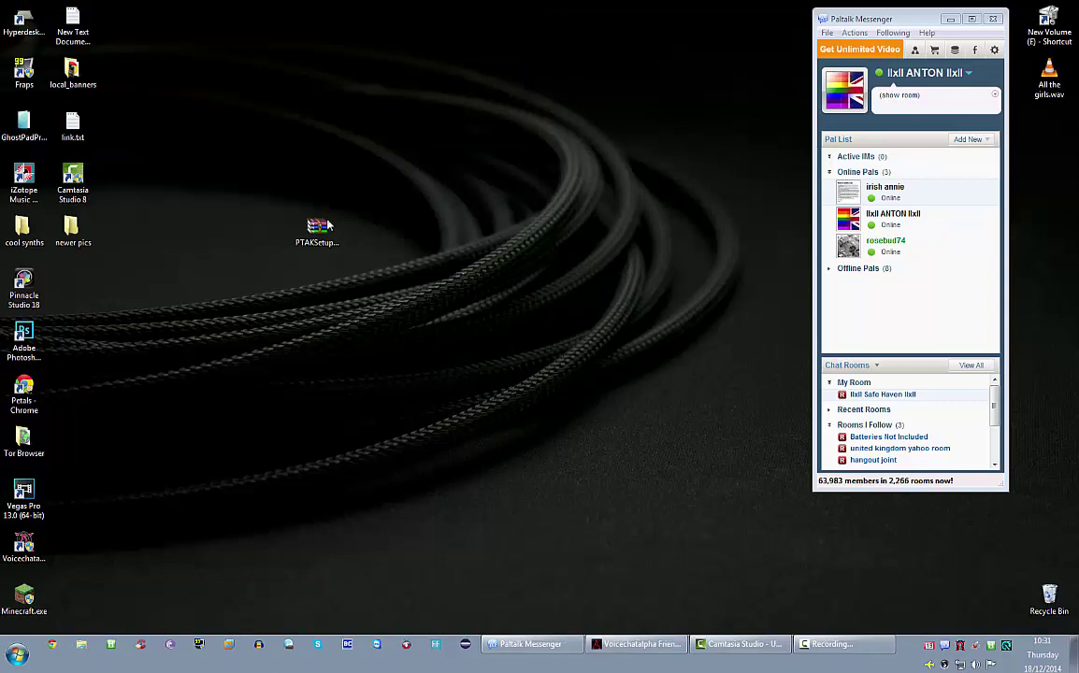
- Drag the PTAKSetup.7z archive icon to the top-left icon group
left_click_drag(322, 226, 228, 137)
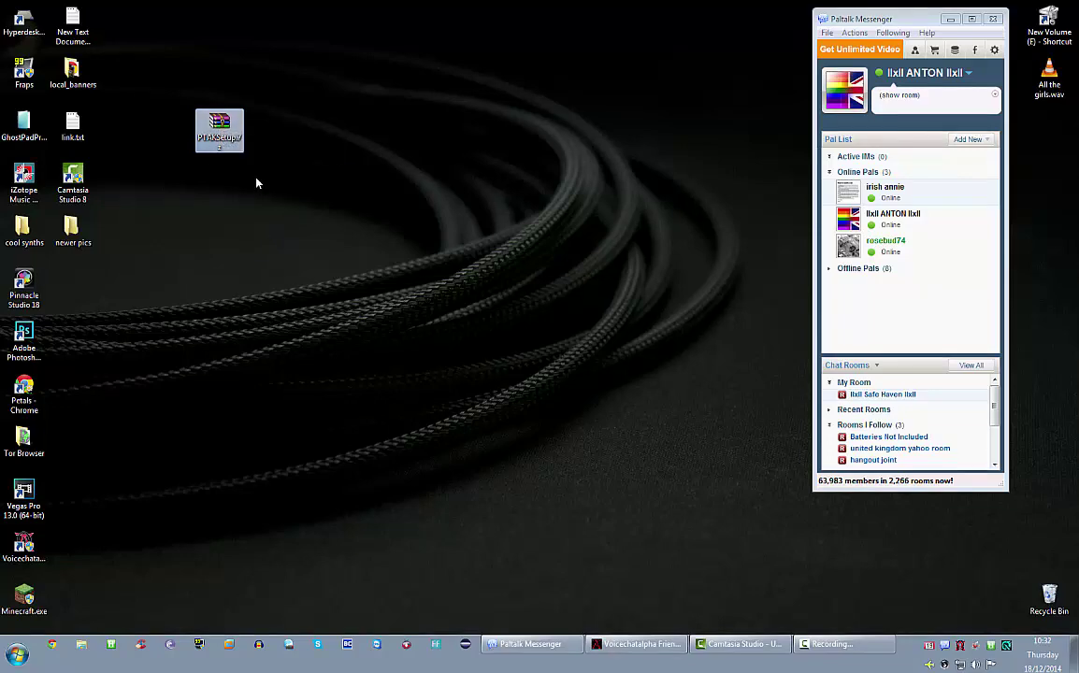
- Extract PTAKSetup.7z to the default destination, entering the archive password
right_click(216, 124)
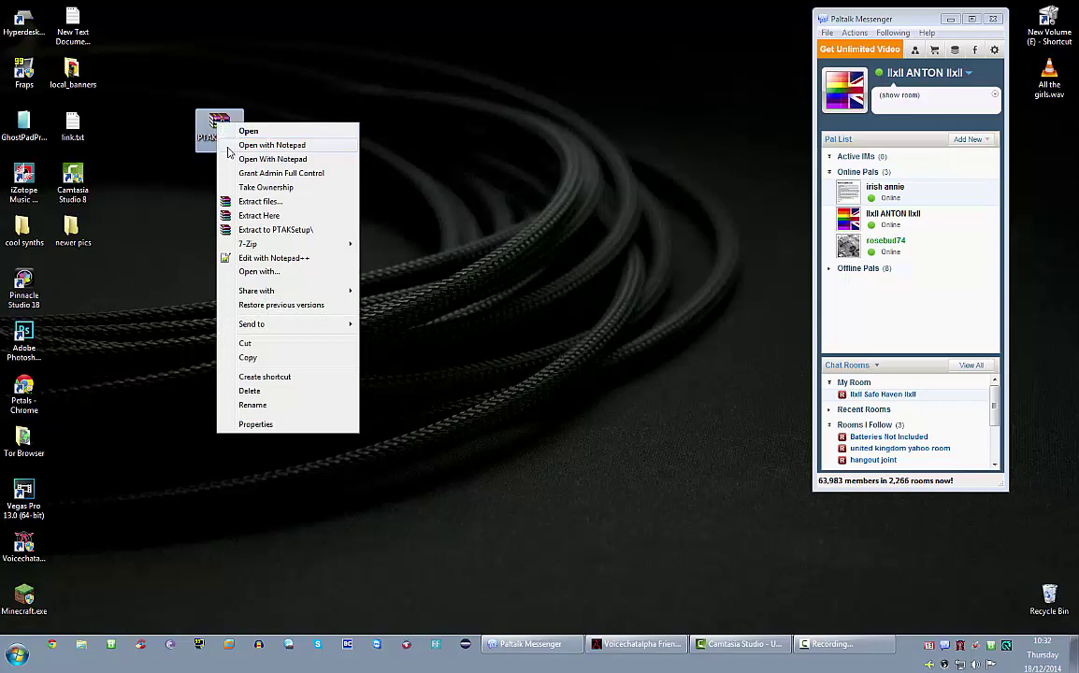
left_click(241, 203)
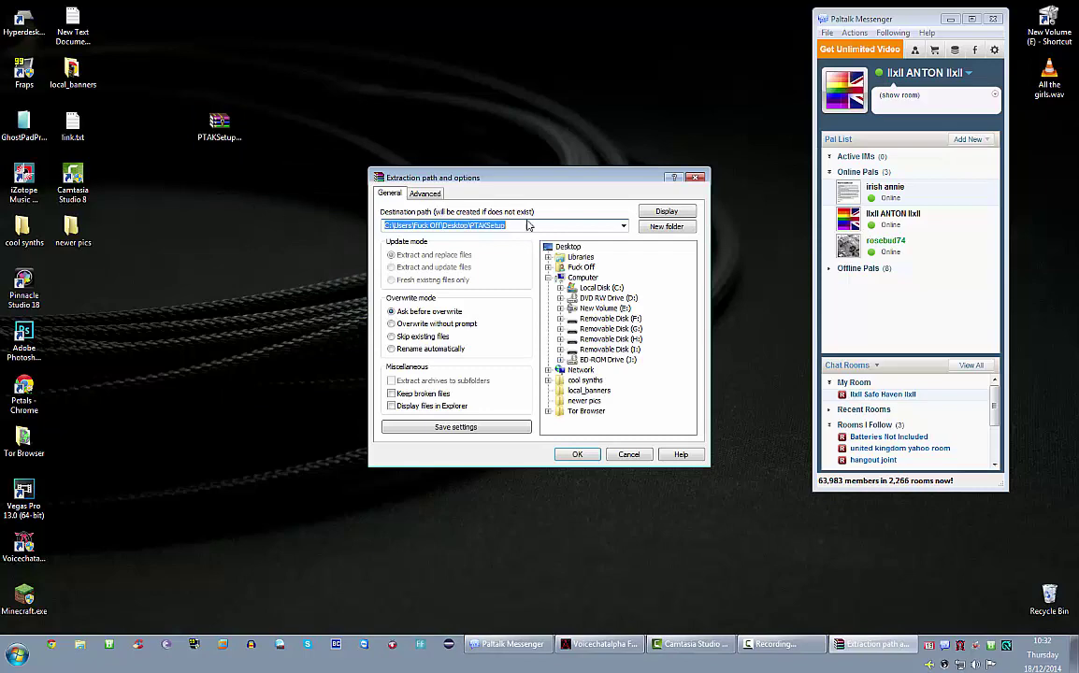
left_click(577, 454)
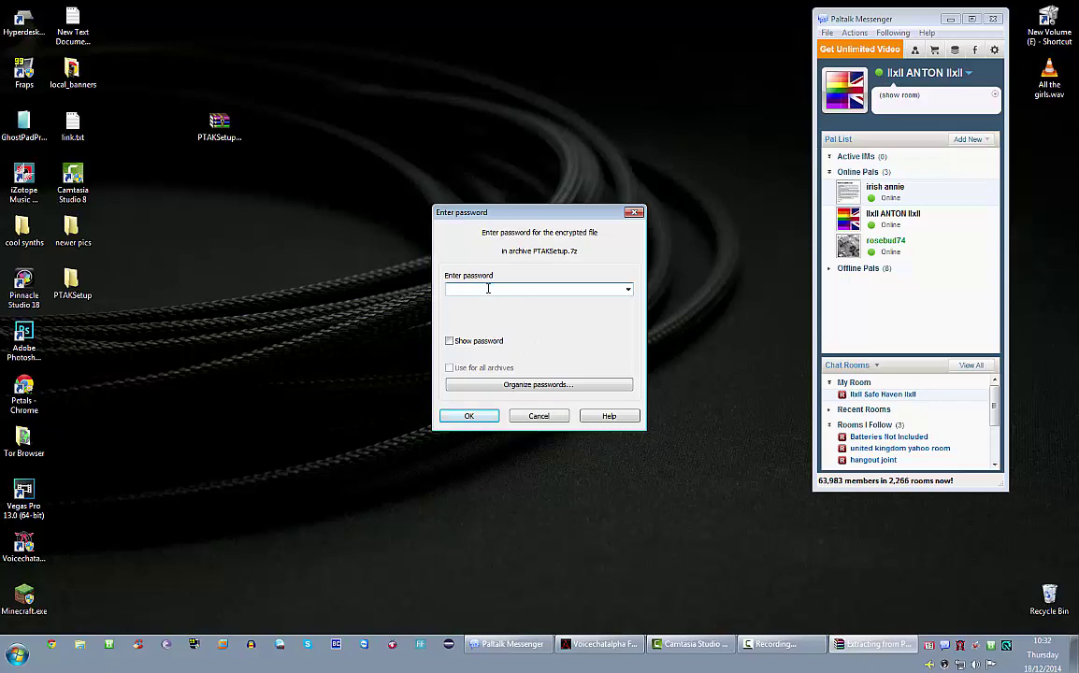
type("pa")
key("Return")
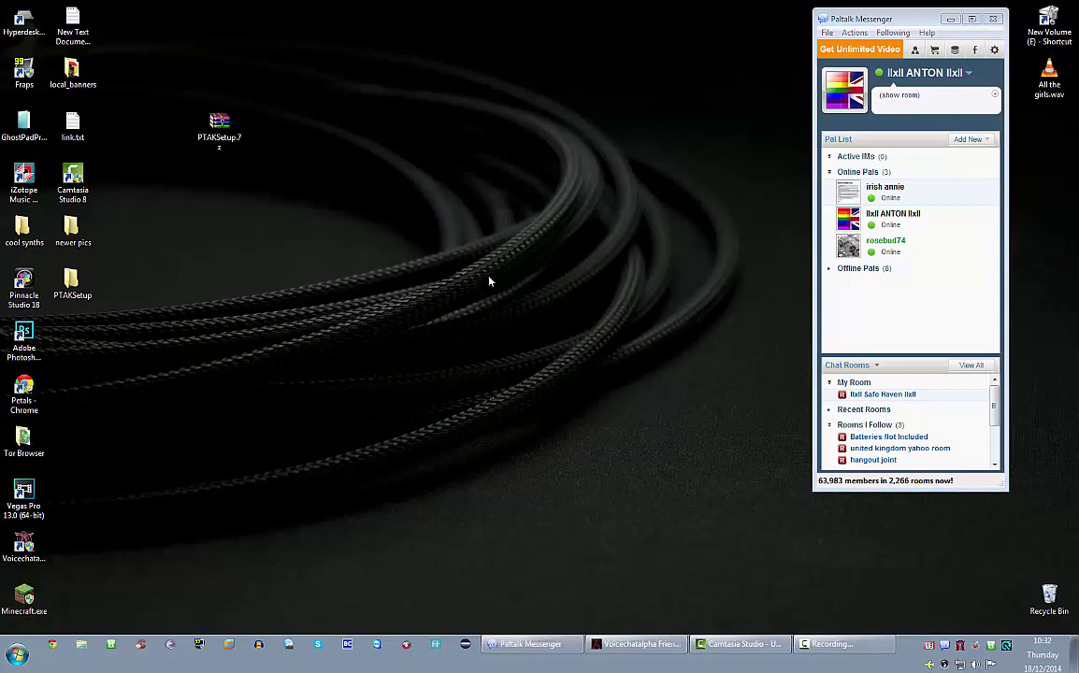
- Move the extracted PTAKSetup folder to the desktop centre, open it and select PTAKSetup.exe
left_click(73, 281)
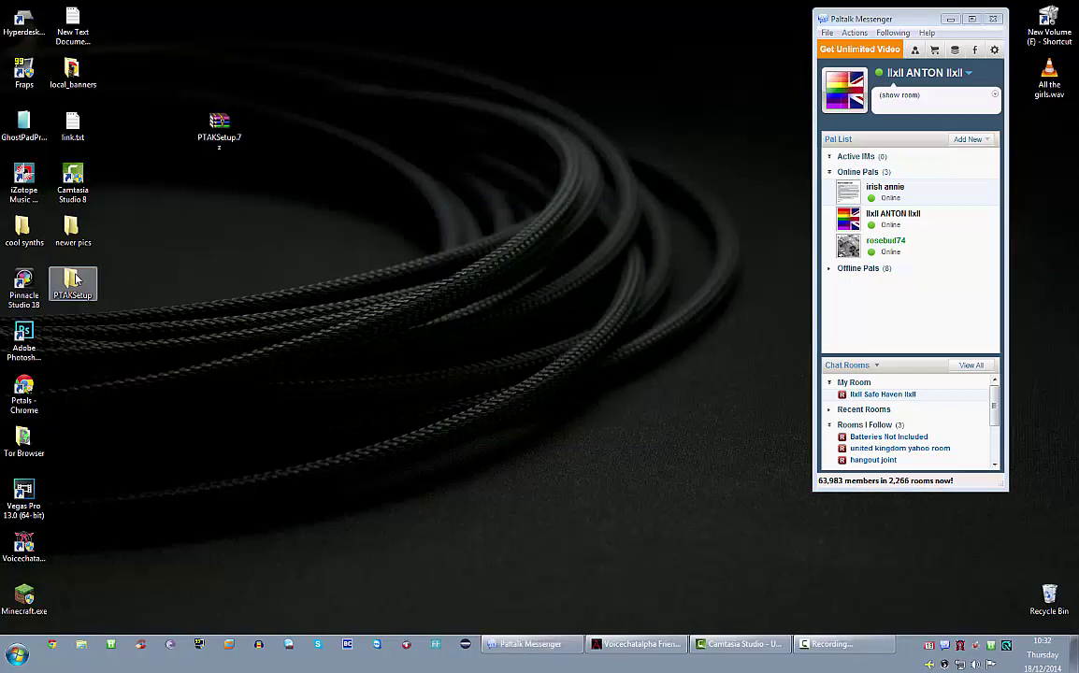
left_click_drag(73, 281, 366, 232)
left_click(336, 242)
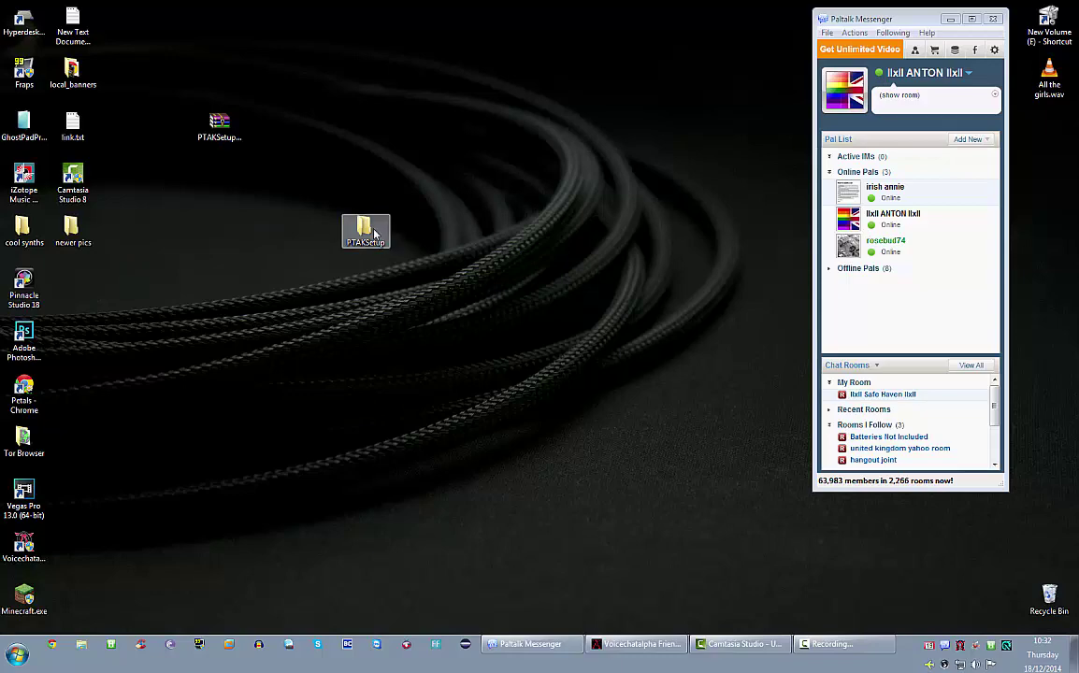
double_click(373, 233)
left_click_drag(406, 33, 292, 41)
left_click(180, 122)
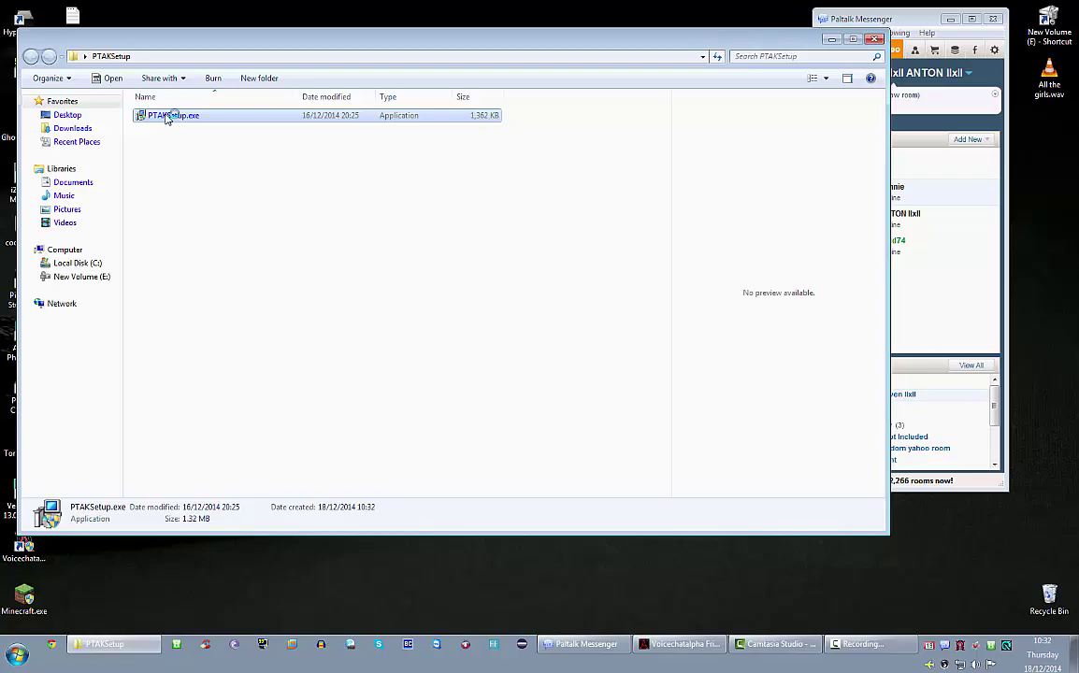
- Install PalTalk Ad Remover with the default location, Start Menu folder and tasks, then close the folder
double_click(167, 116)
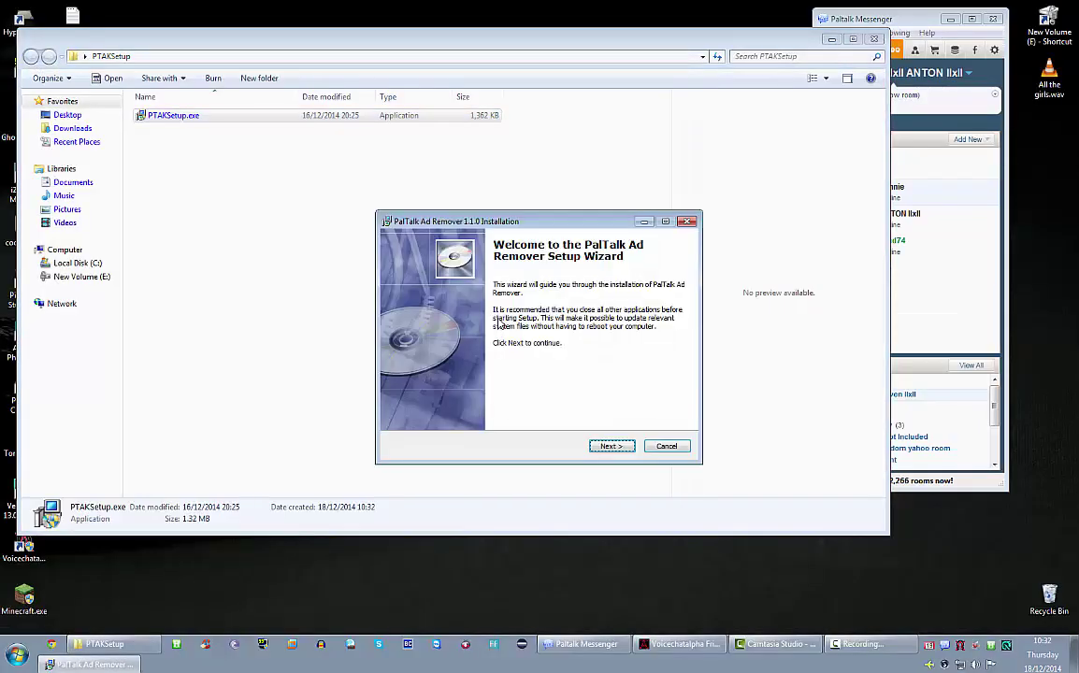
left_click_drag(548, 225, 359, 169)
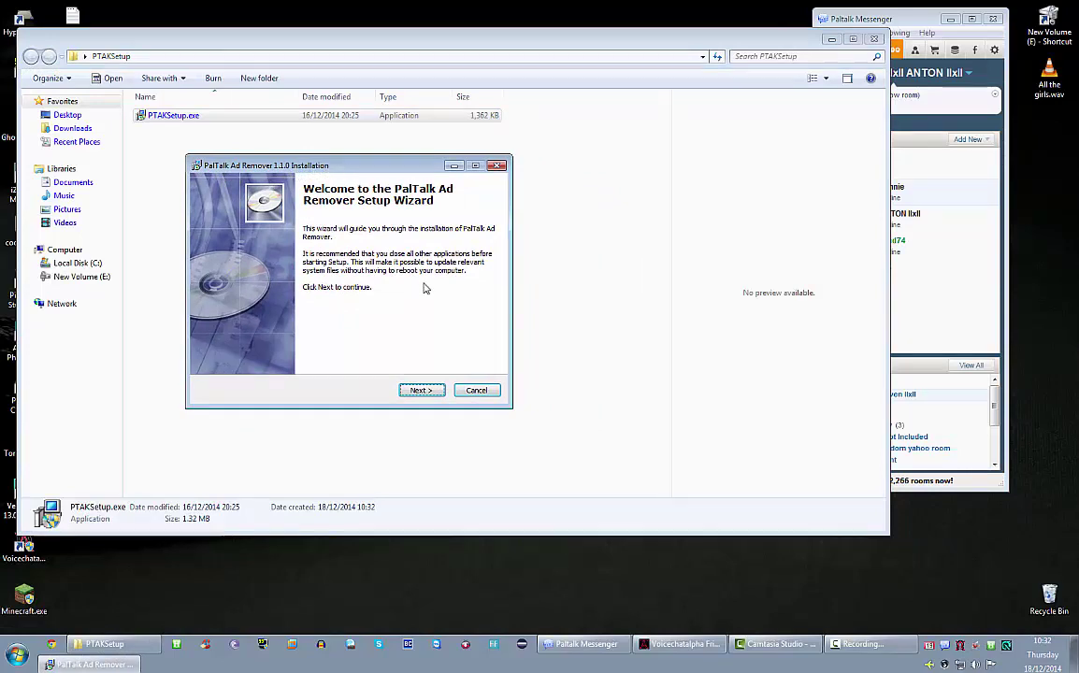
left_click(418, 390)
left_click(421, 392)
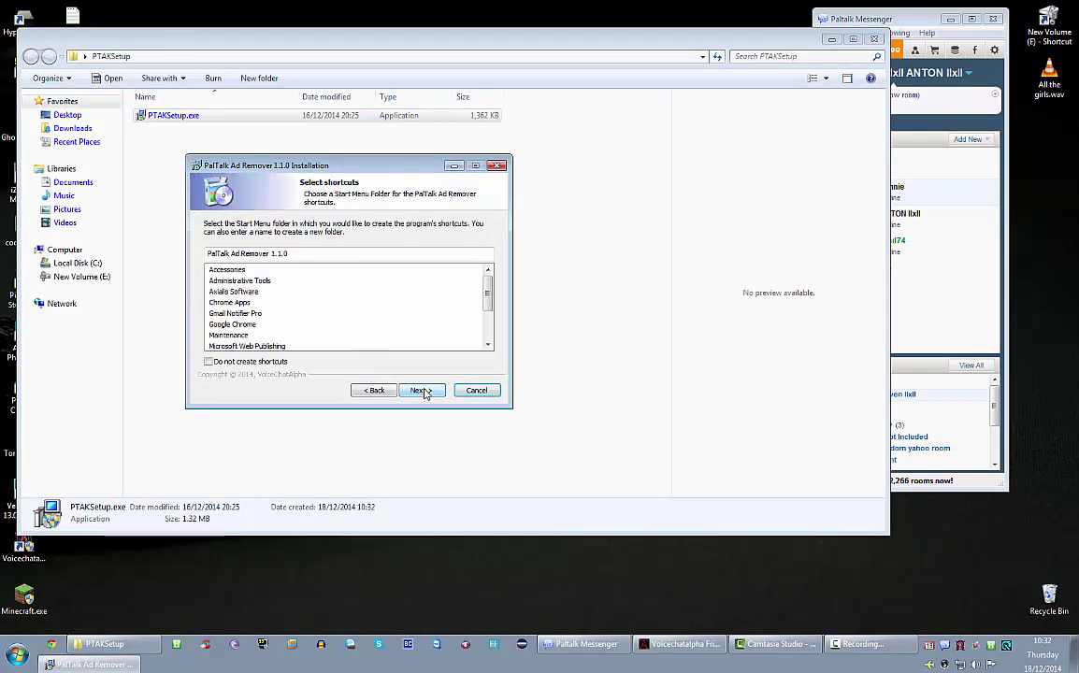
left_click(422, 391)
left_click(423, 392)
left_click(423, 391)
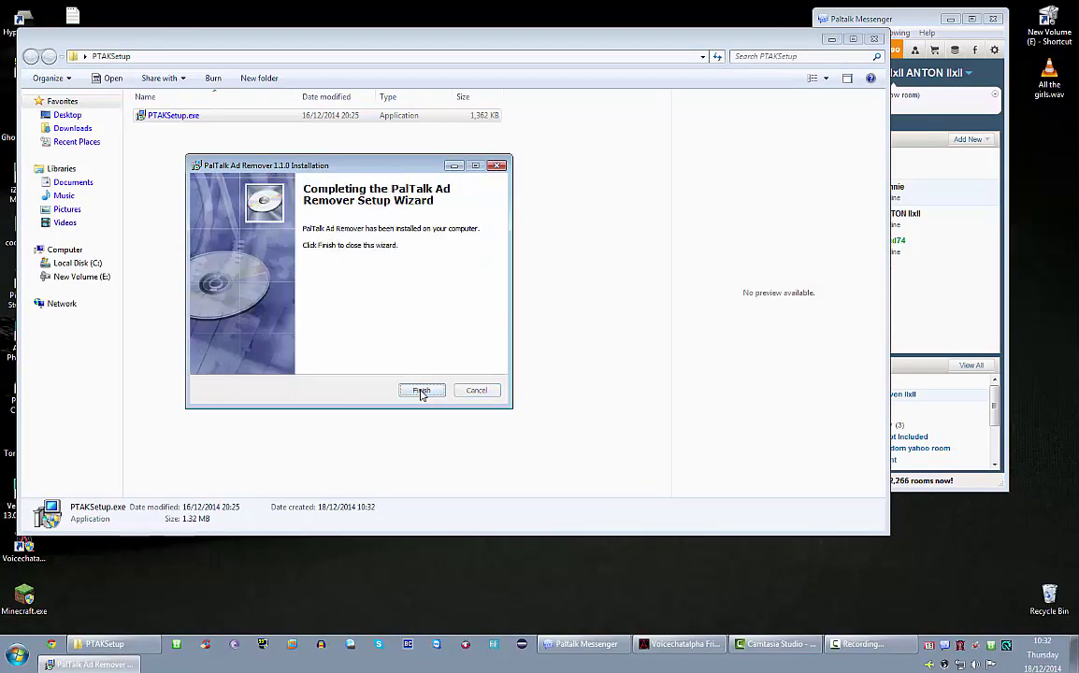
left_click(421, 390)
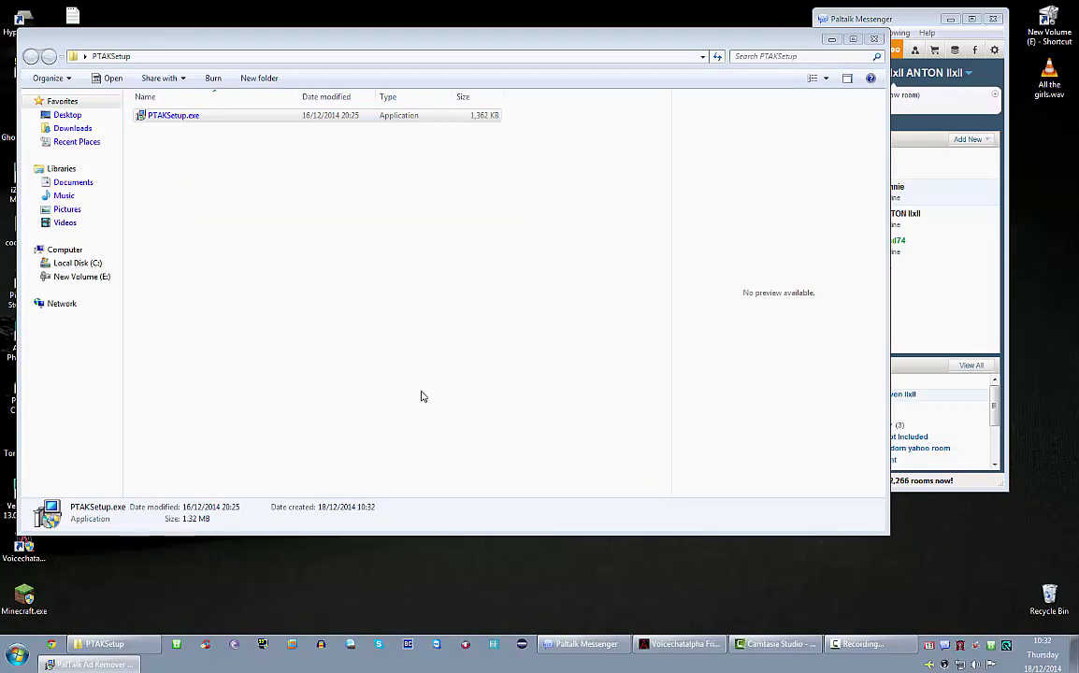
left_click(874, 38)
- Launch PalTalk Ads Killer normally and dismiss its run-as-administrator warning
left_click_drag(75, 283, 212, 272)
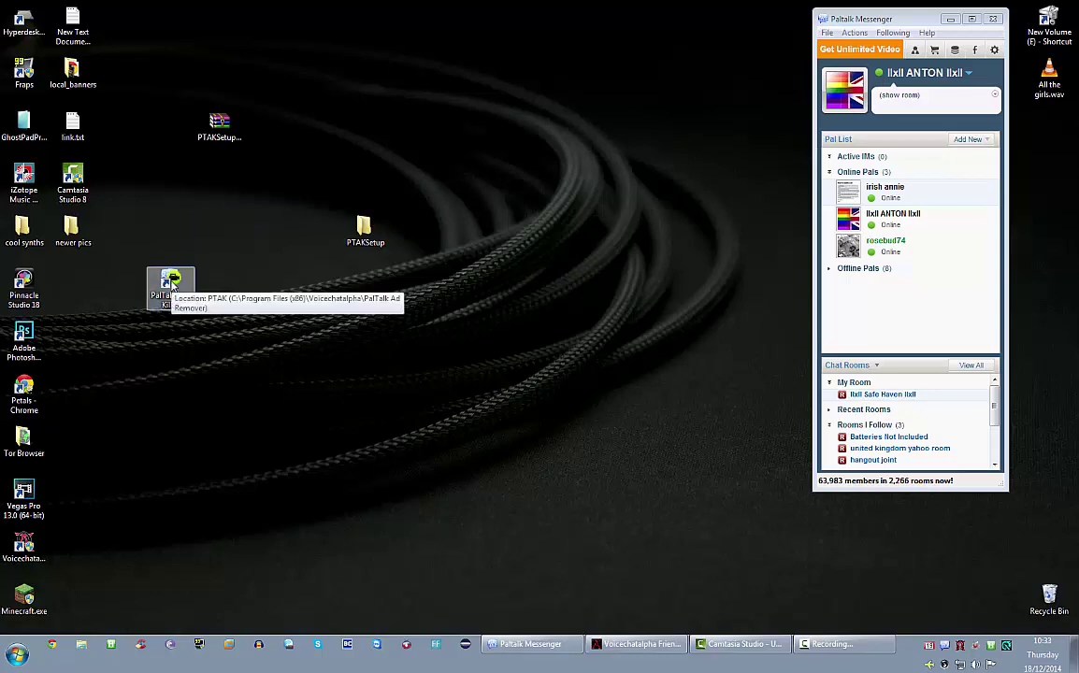
double_click(172, 283)
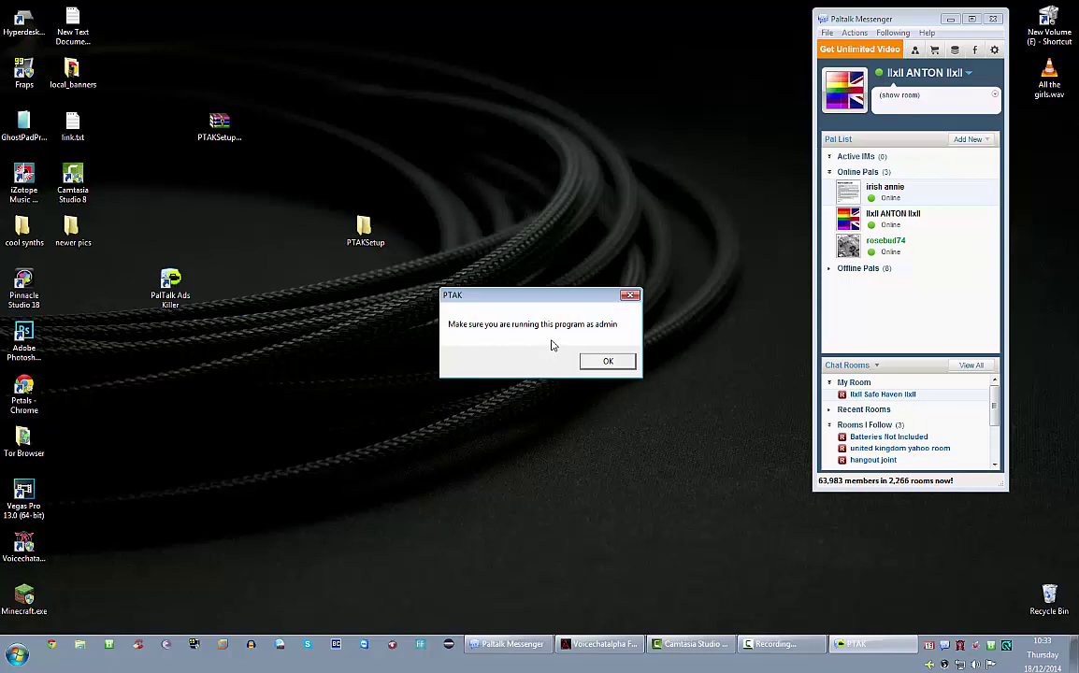
left_click(608, 363)
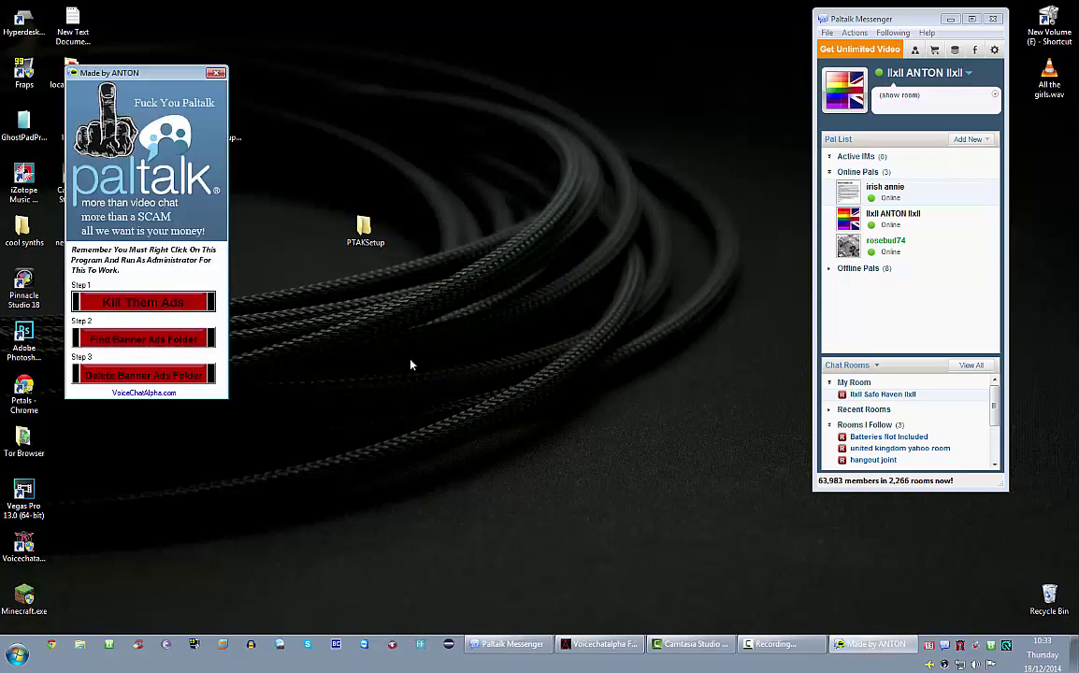
left_click_drag(189, 61, 592, 31)
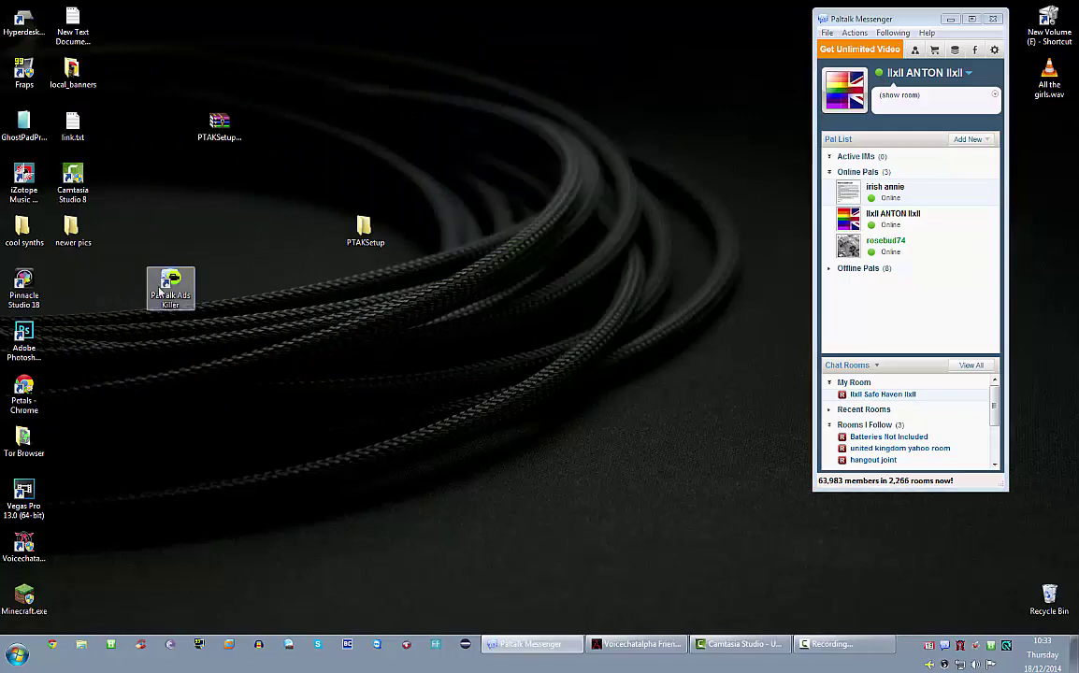
- Relaunch PalTalk Ads Killer as administrator and dismiss the admin reminder
right_click(161, 280)
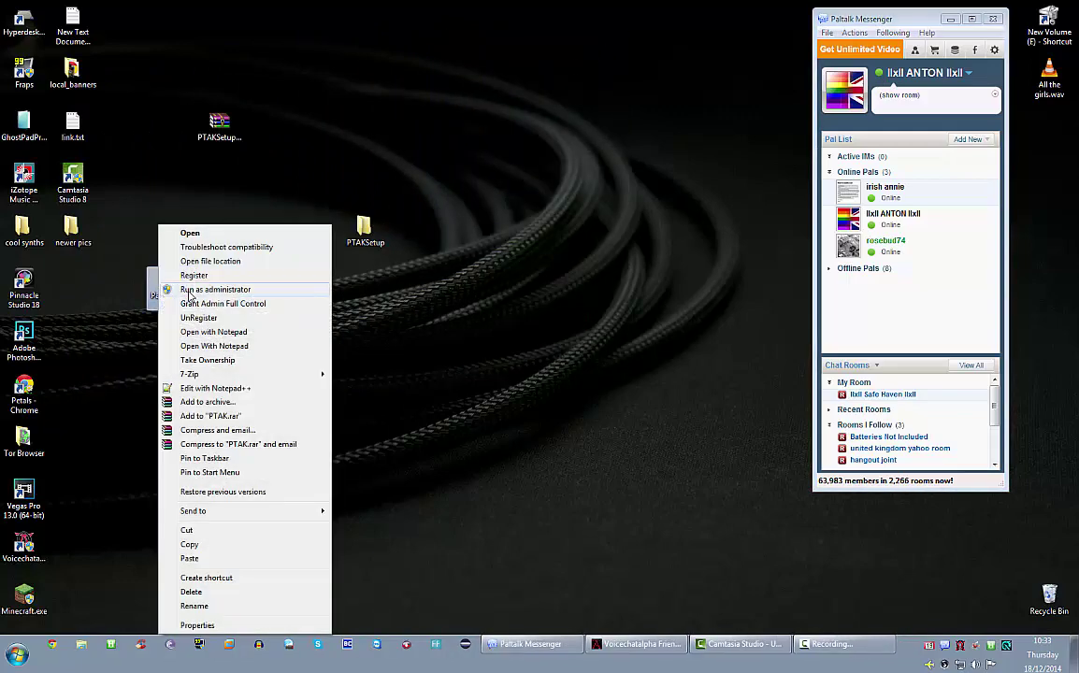
left_click(191, 289)
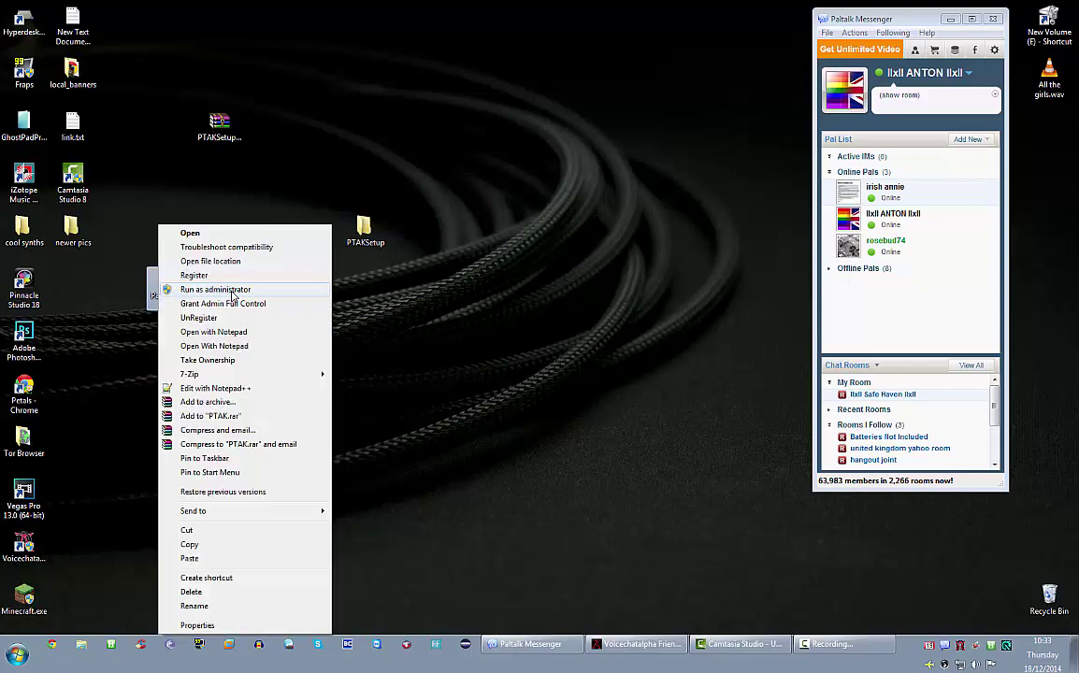
left_click(232, 290)
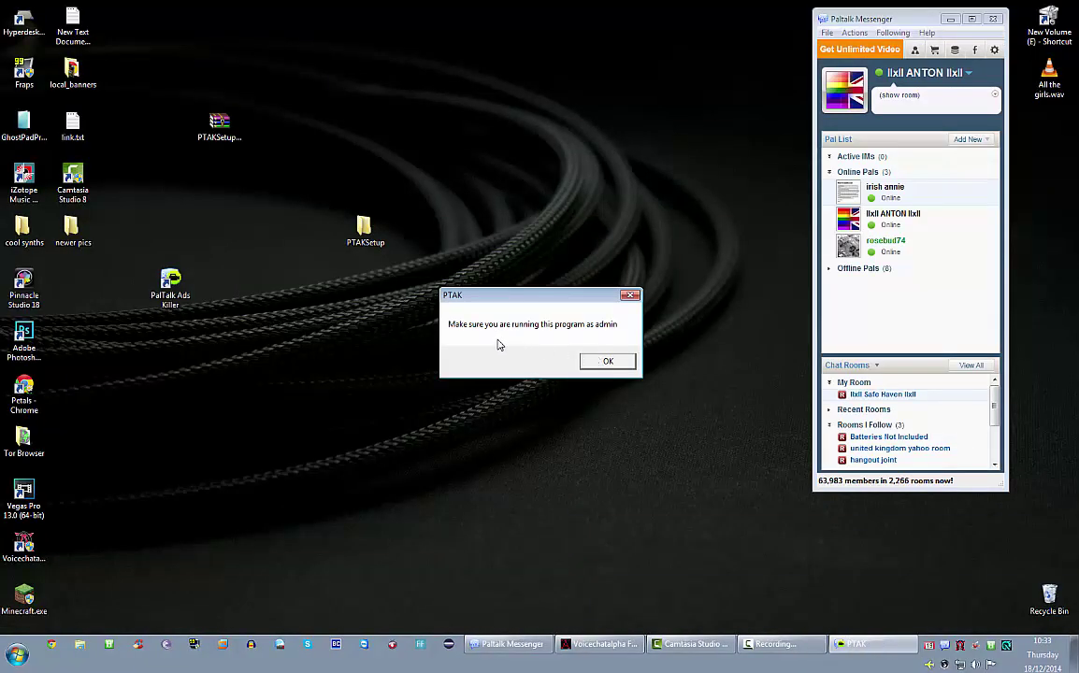
left_click(607, 361)
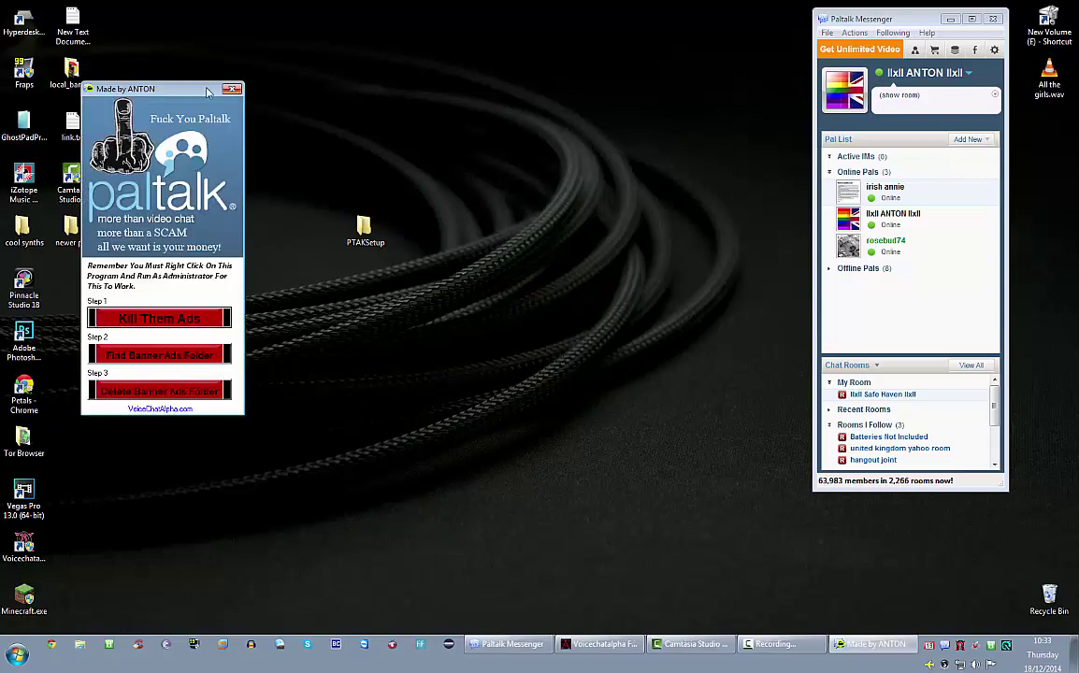
- Drag the Made by ANTON window by its title bar to the screen centre
left_click_drag(135, 85, 479, 56)
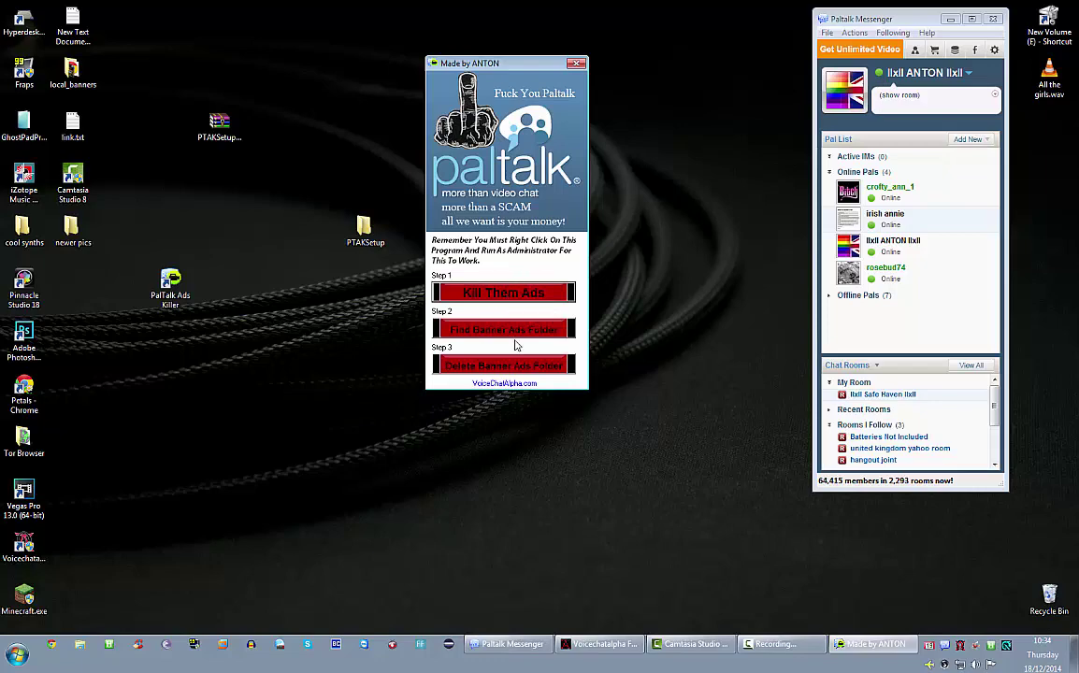
- Browse from the user folder to AppData\Roaming\Paltalk\local_banners
left_click(16, 653)
left_click(207, 405)
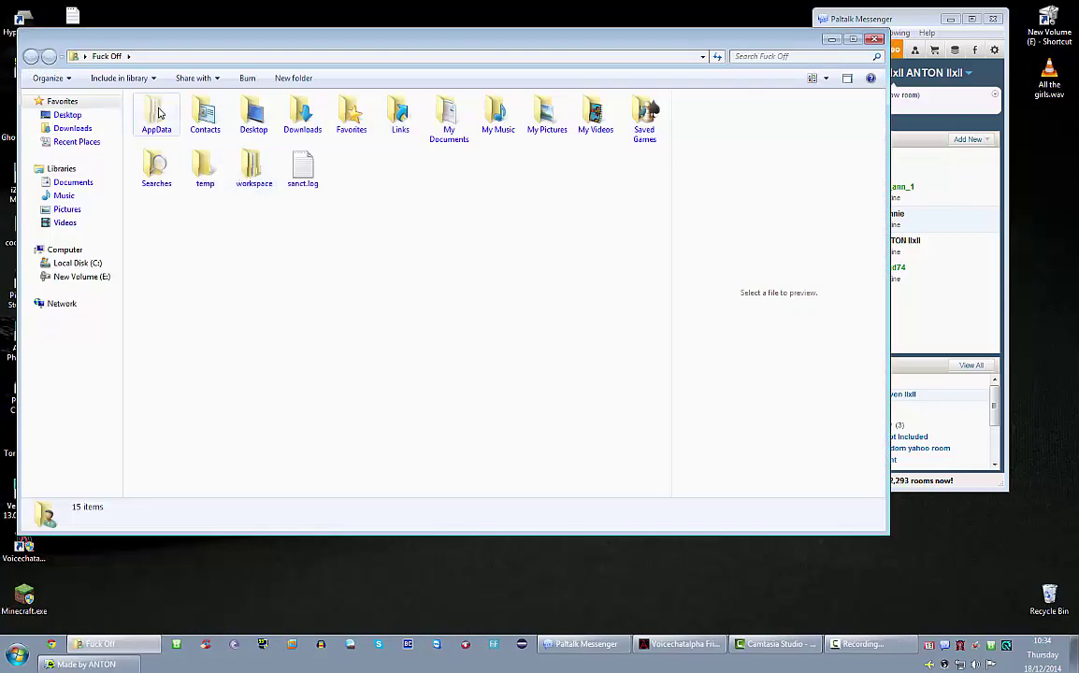
double_click(154, 115)
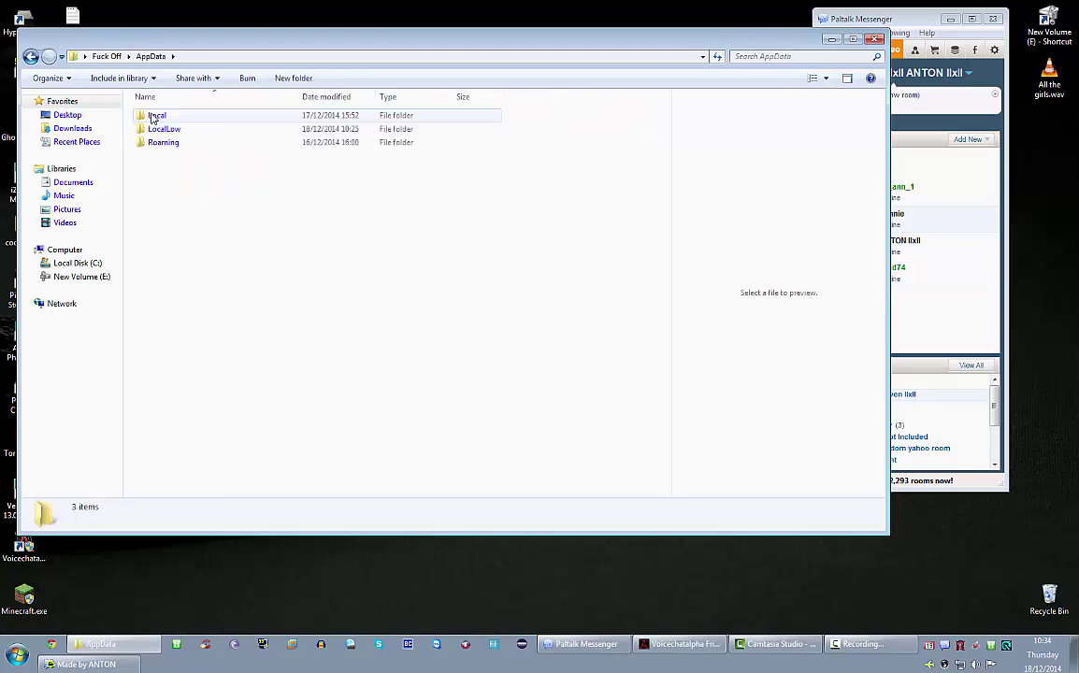
double_click(162, 142)
scroll(224, 370, "down", 6)
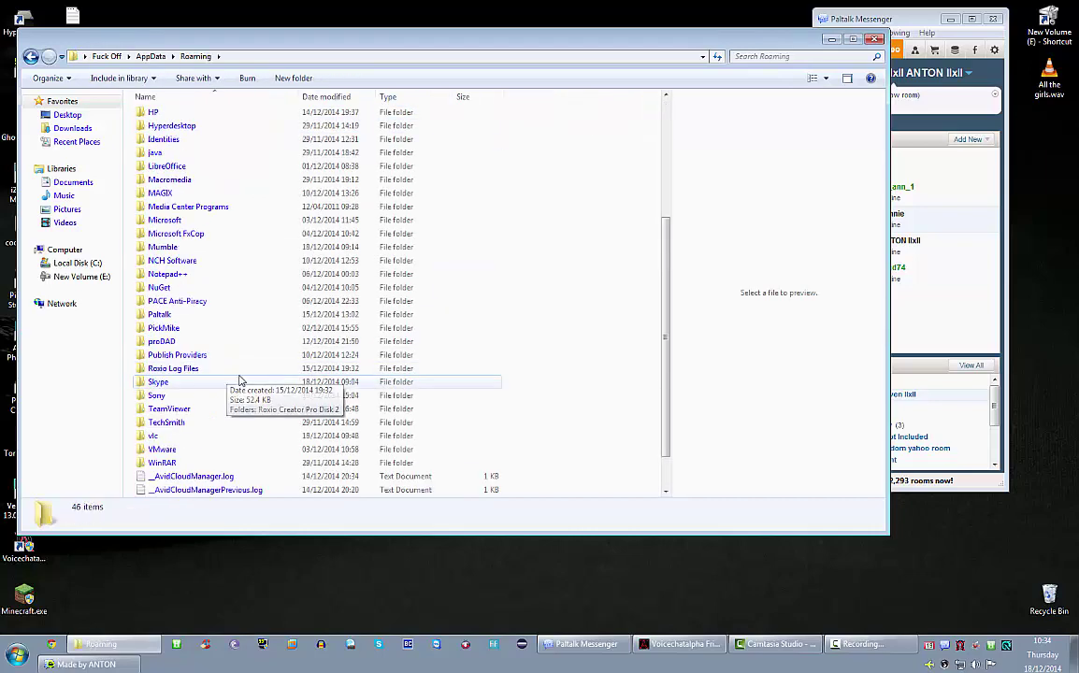
double_click(168, 316)
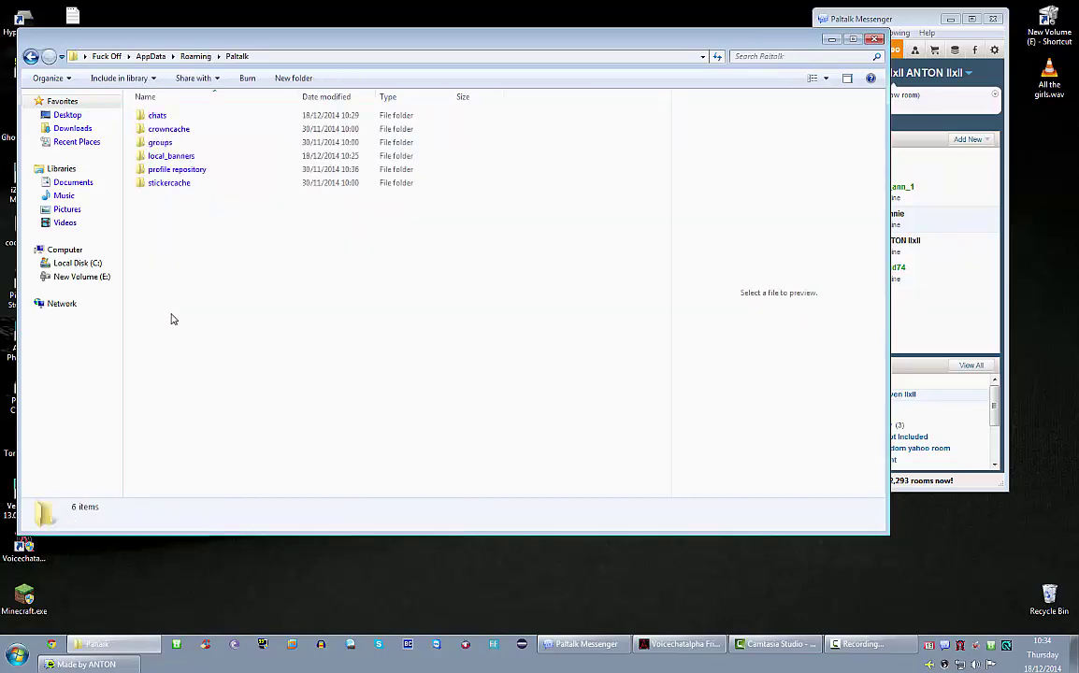
left_click(171, 157)
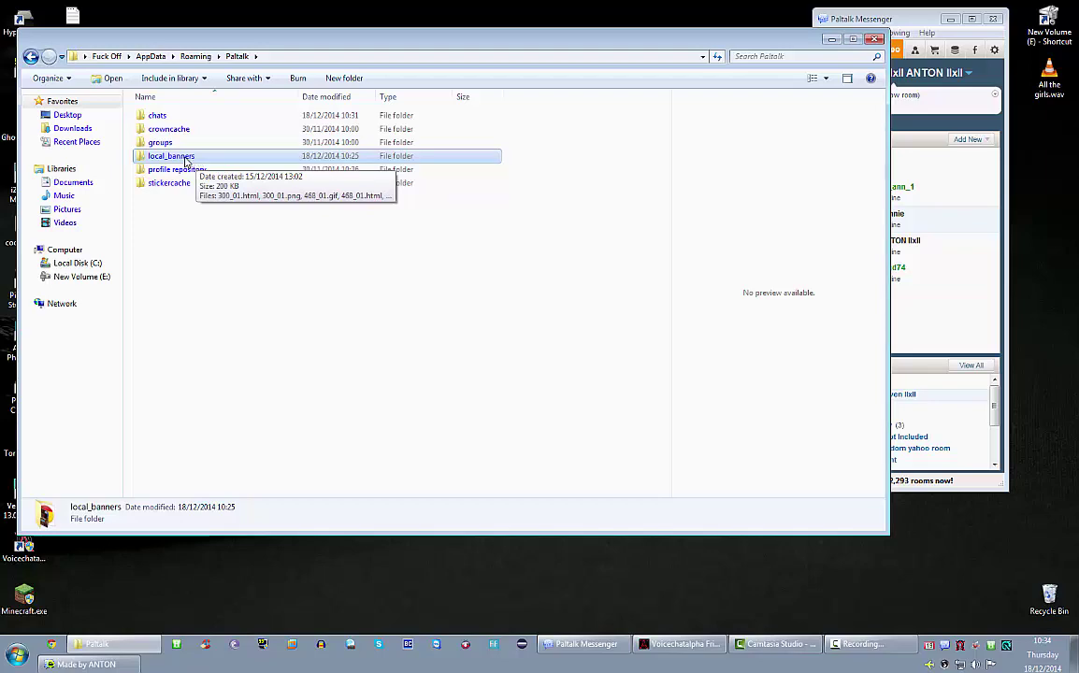
double_click(185, 158)
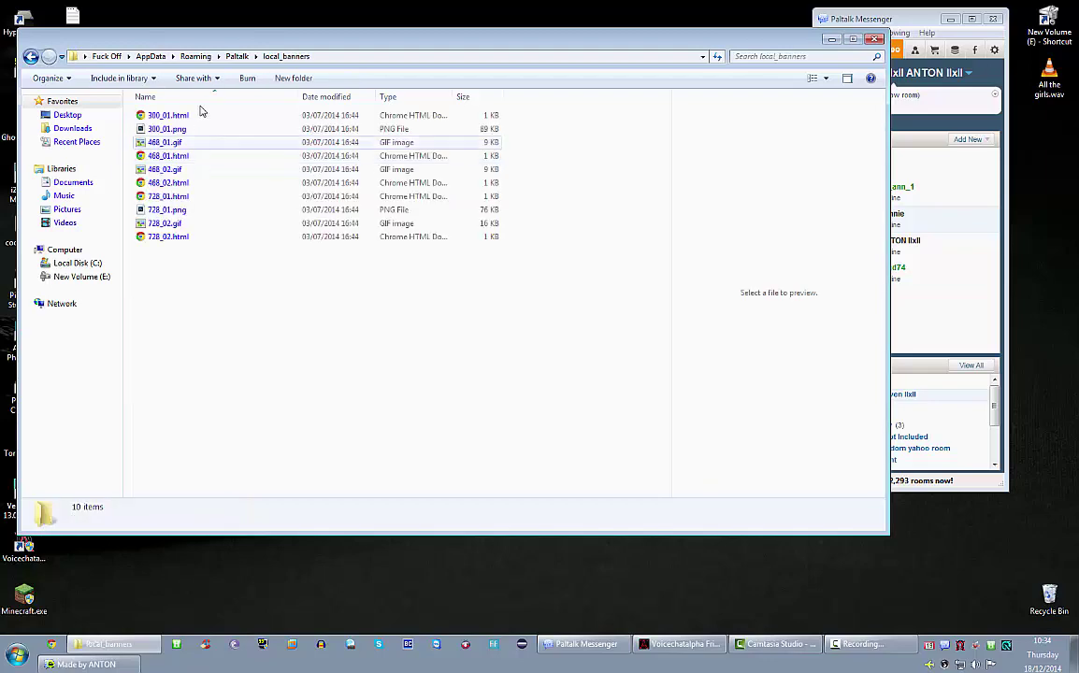
- Preview the banners 468_01.gif, 468_01.html, 468_02.gif, 728_01.png and 728_02.gif
left_click(170, 145)
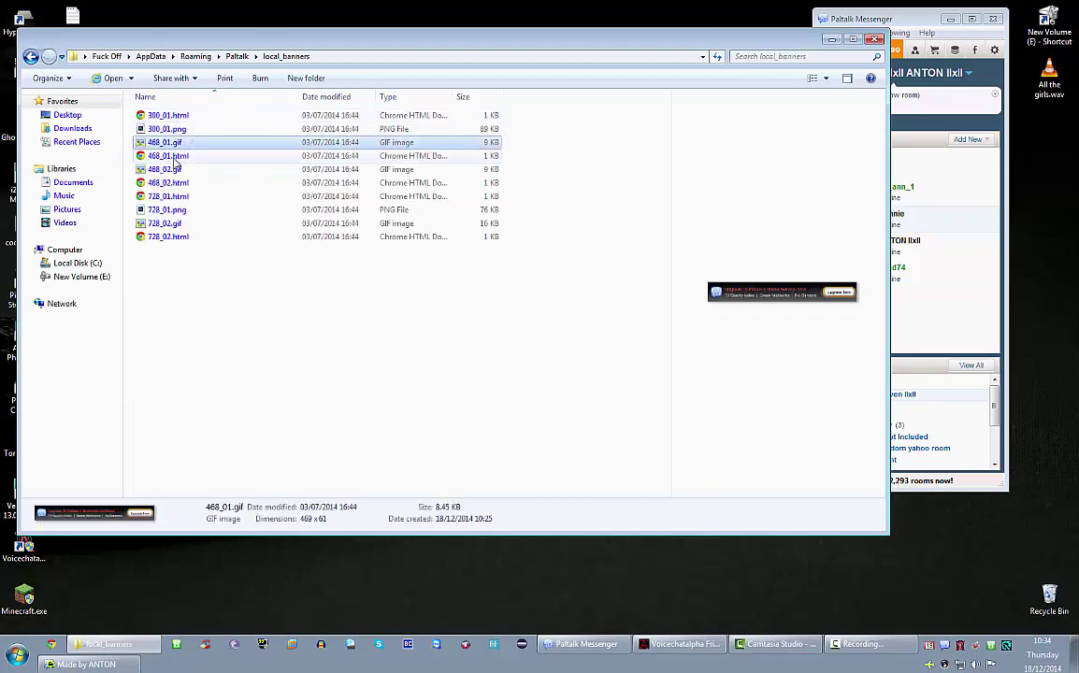
left_click(174, 157)
left_click(175, 170)
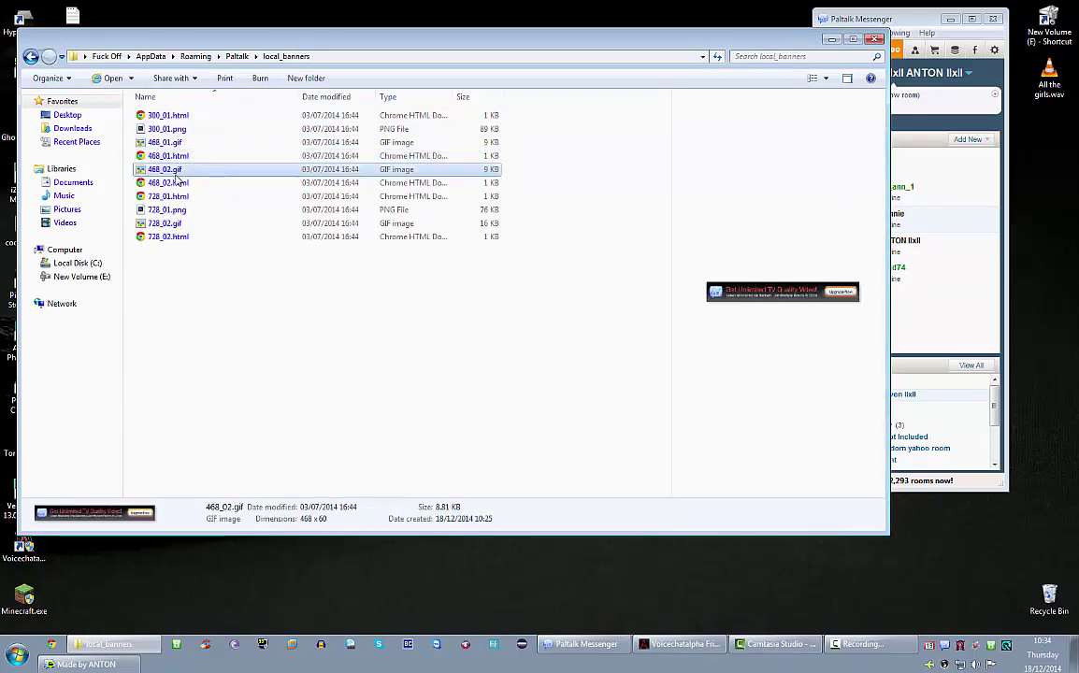
left_click(173, 212)
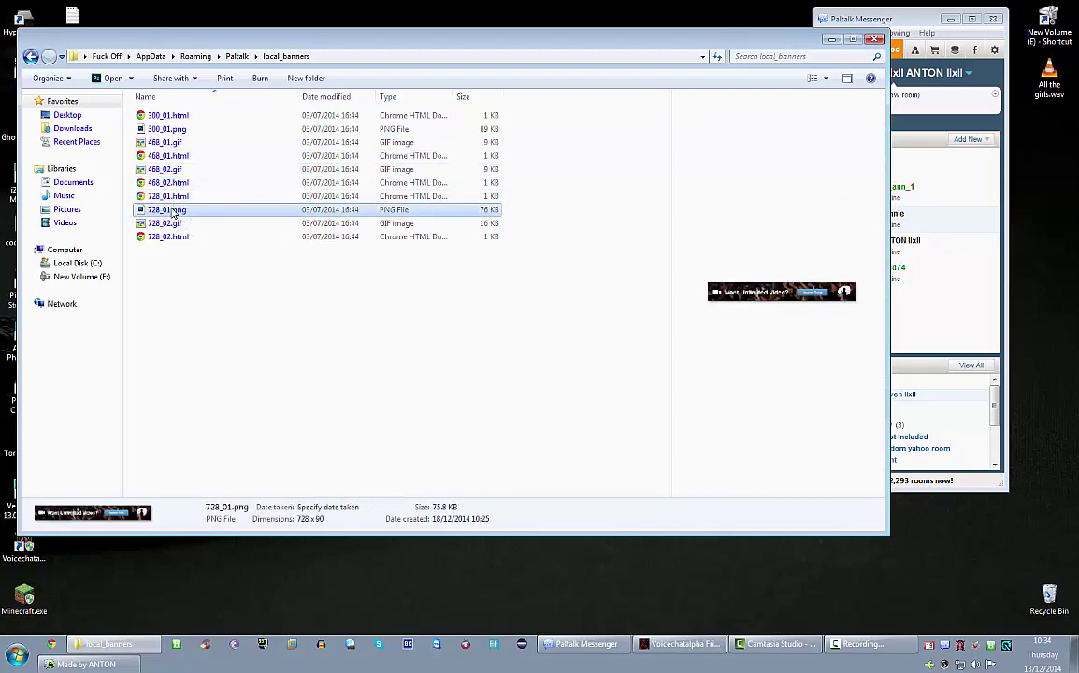
left_click(165, 223)
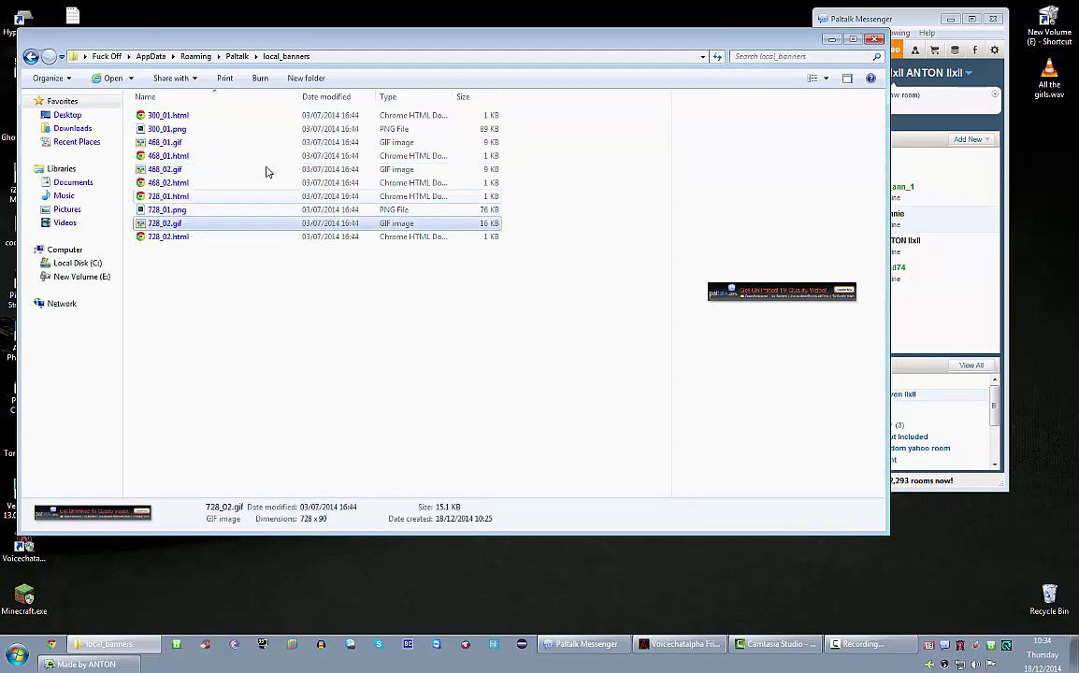
- Close Explorer and use Find Banner Ads Folder to show the banner folder path
left_click(876, 40)
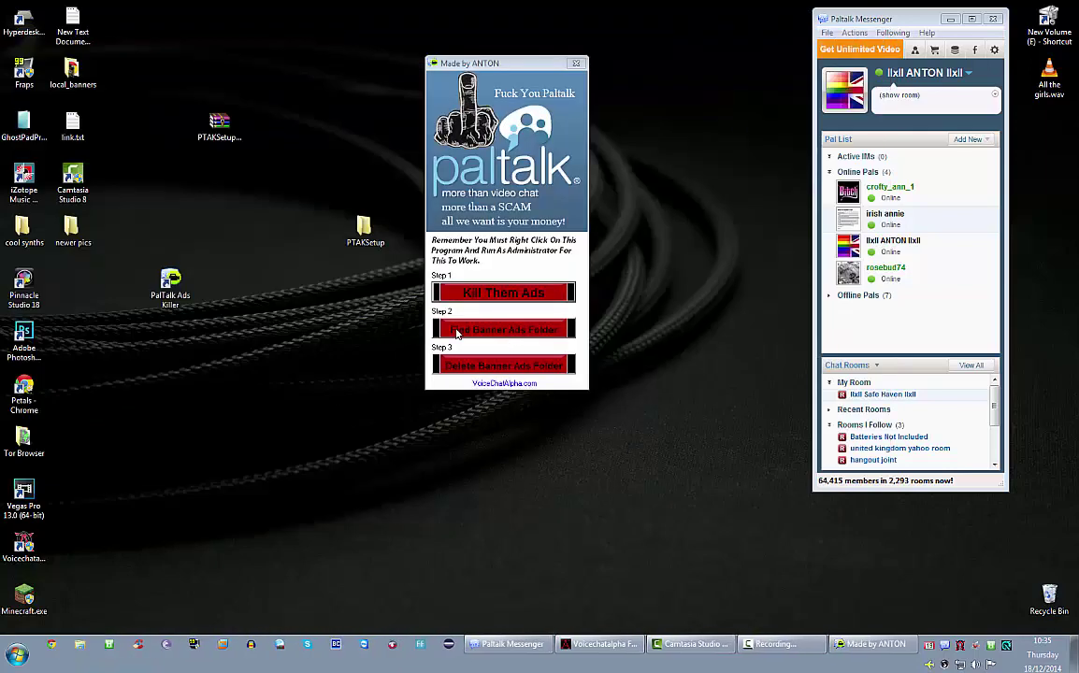
left_click(531, 332)
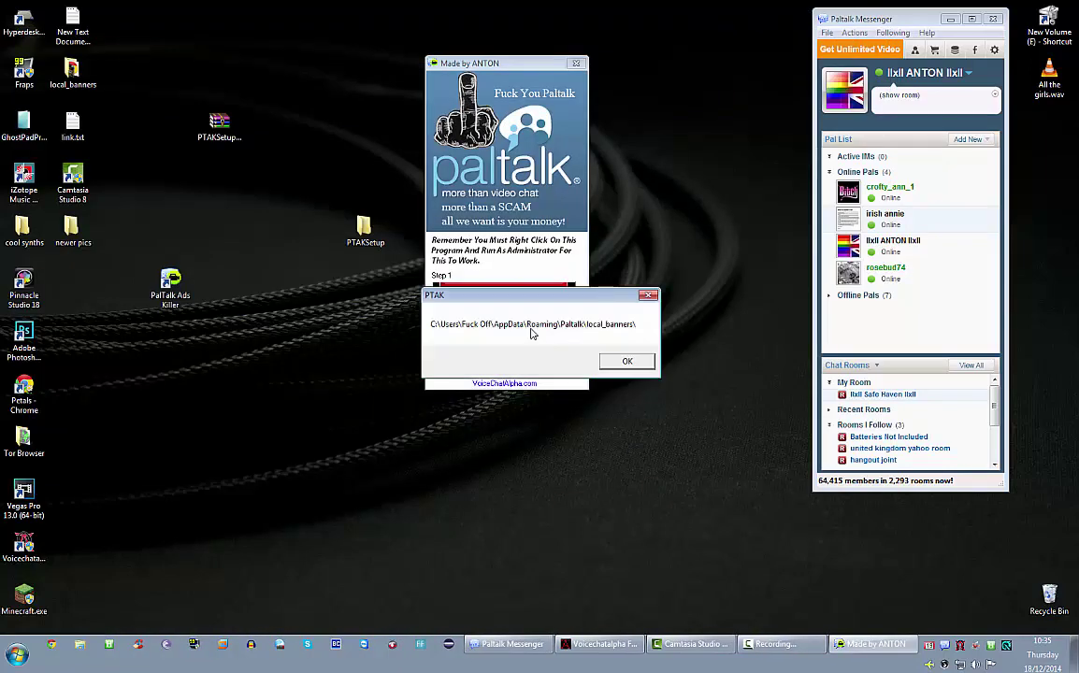
left_click_drag(486, 296, 241, 292)
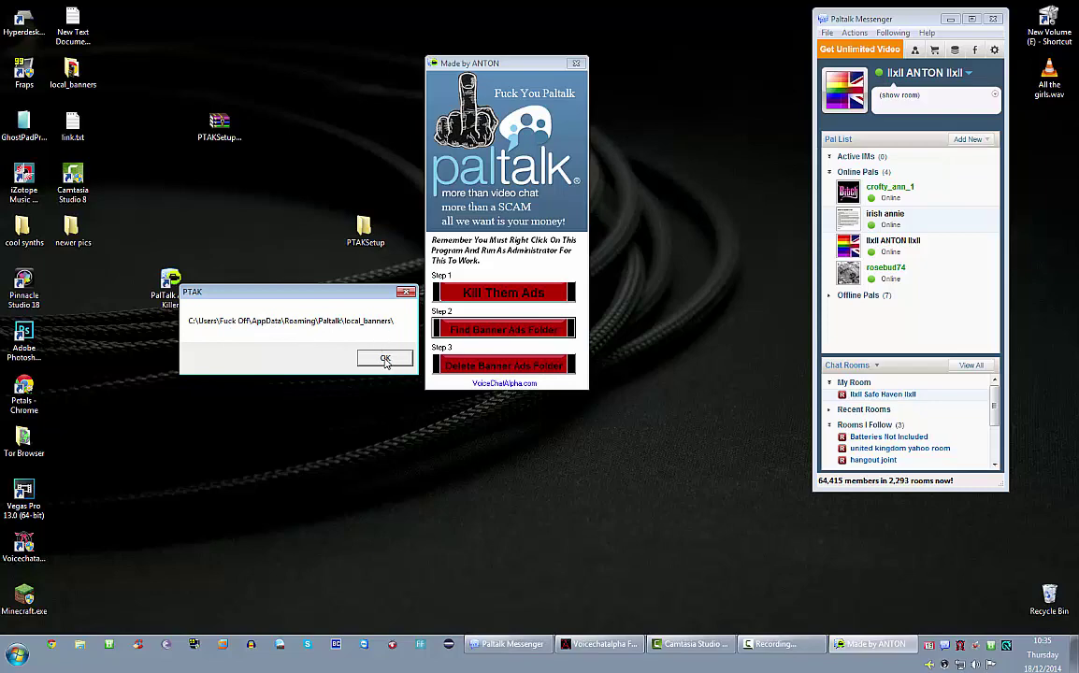
left_click(385, 359)
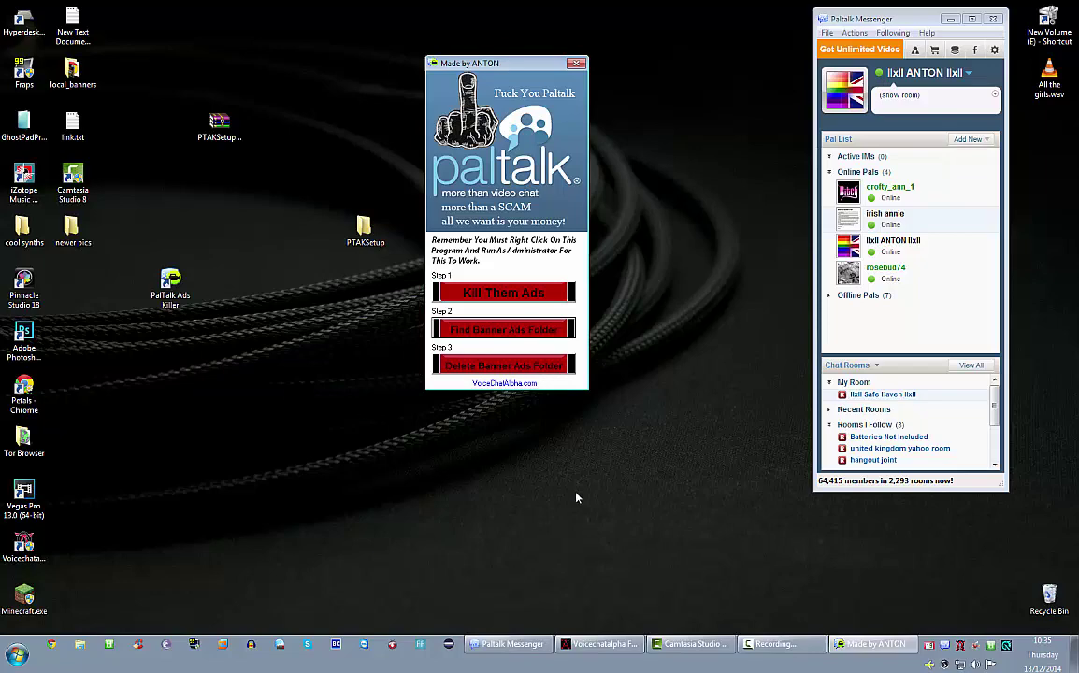
- Delete the banner ads folder contents, acknowledge the success message, and close the tool
left_click(507, 366)
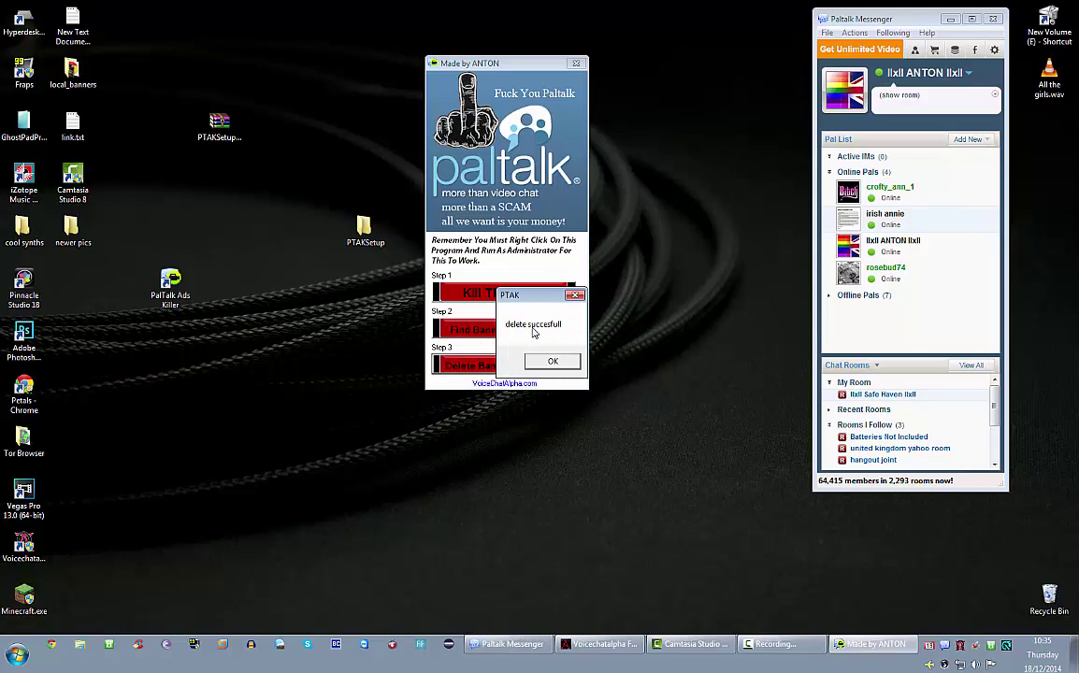
left_click(553, 361)
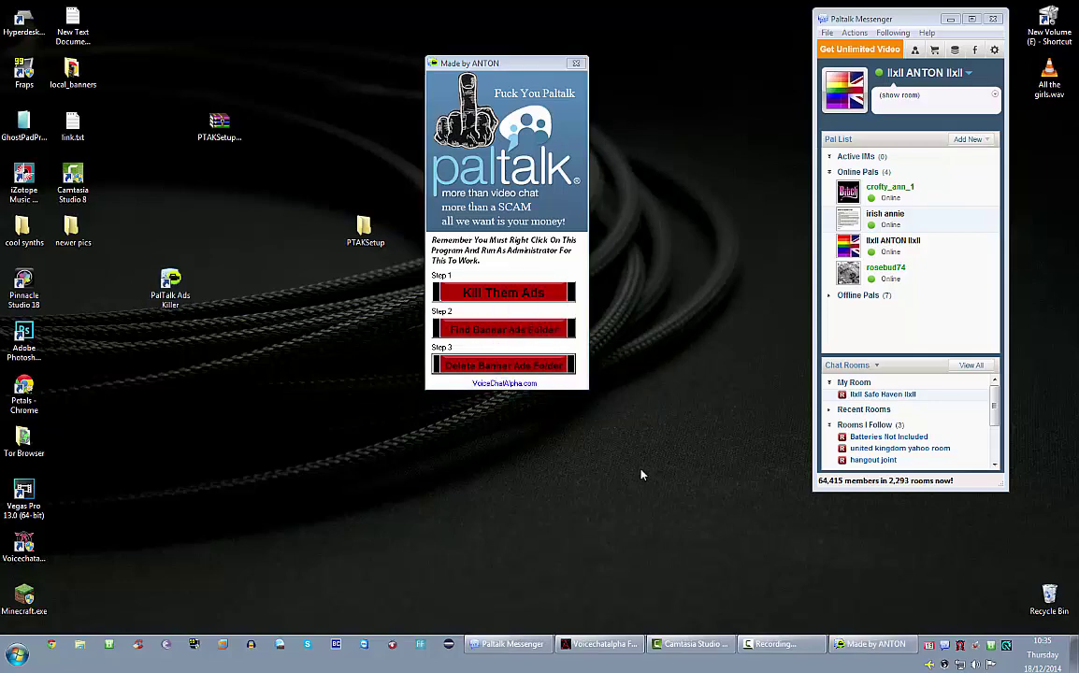
left_click(576, 63)
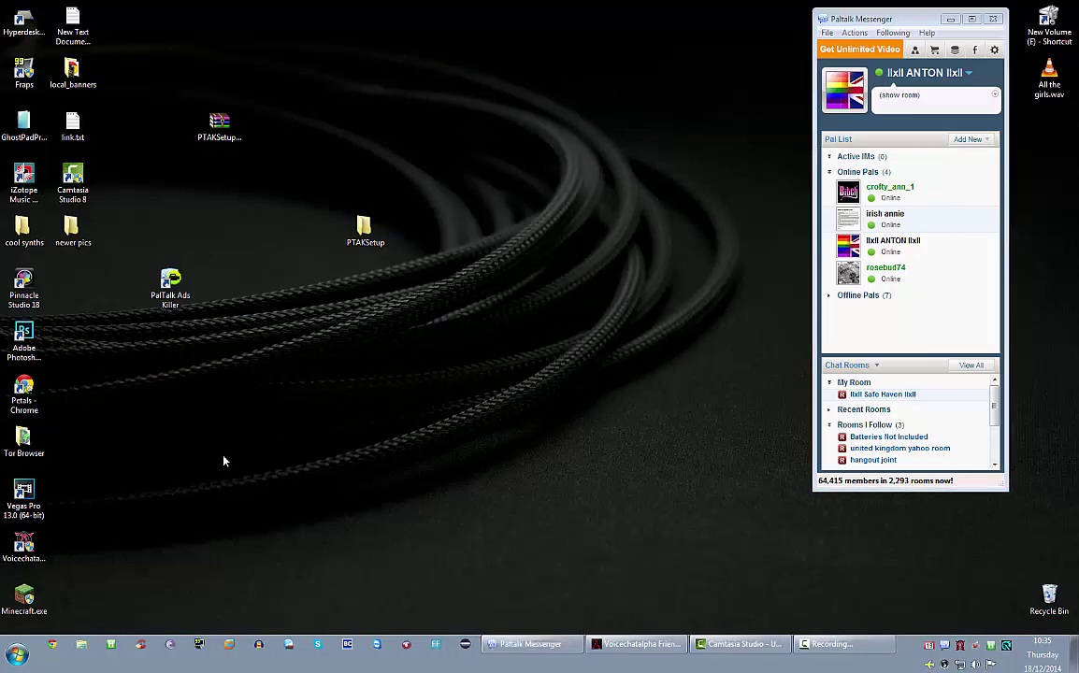
key("super")
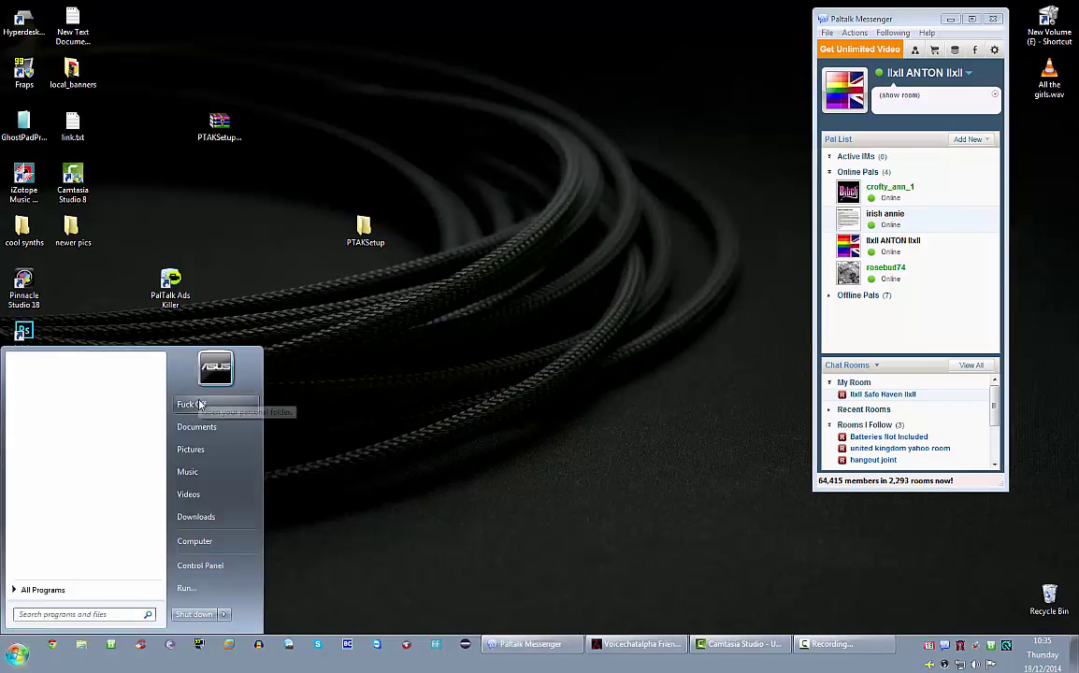
left_click(191, 404)
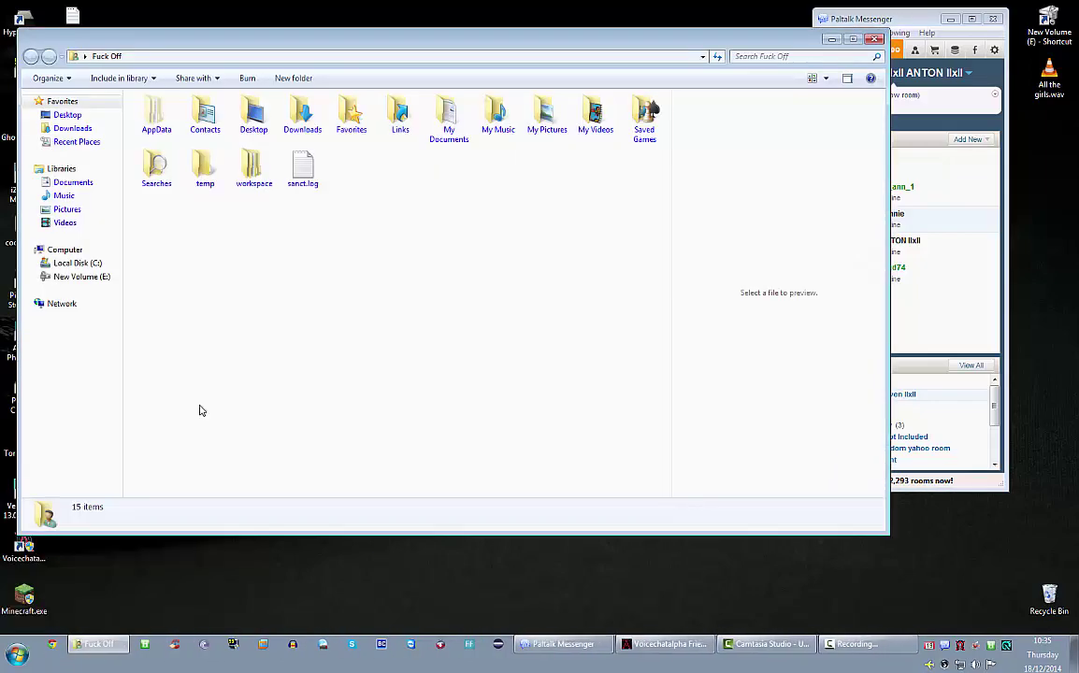
double_click(157, 117)
double_click(157, 144)
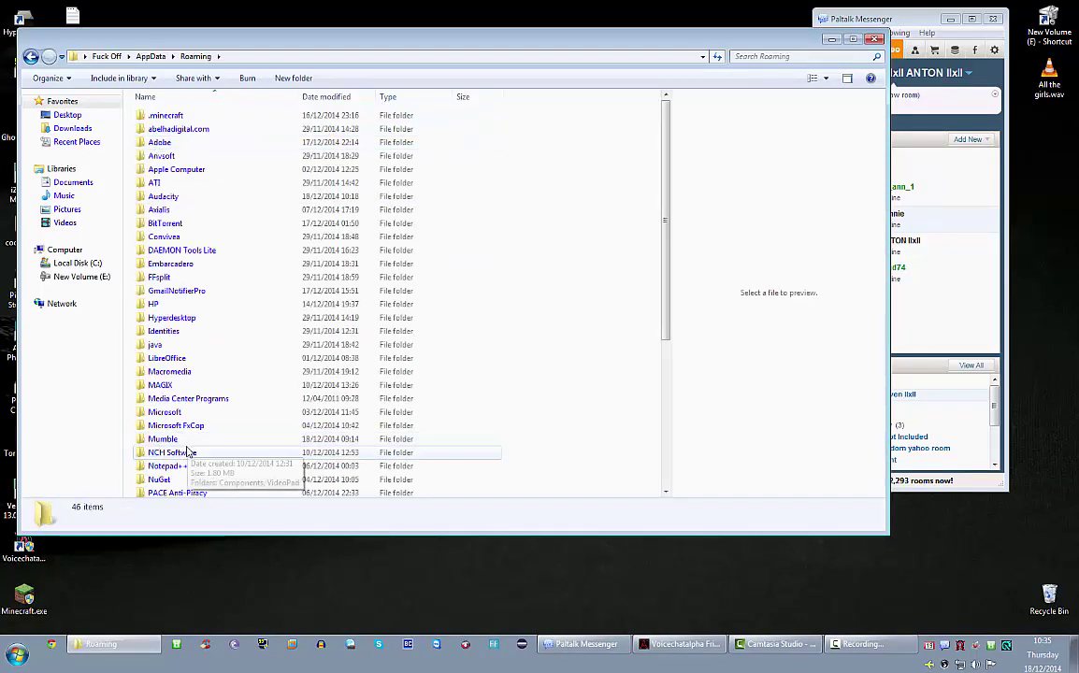
scroll(185, 452, "down", 6)
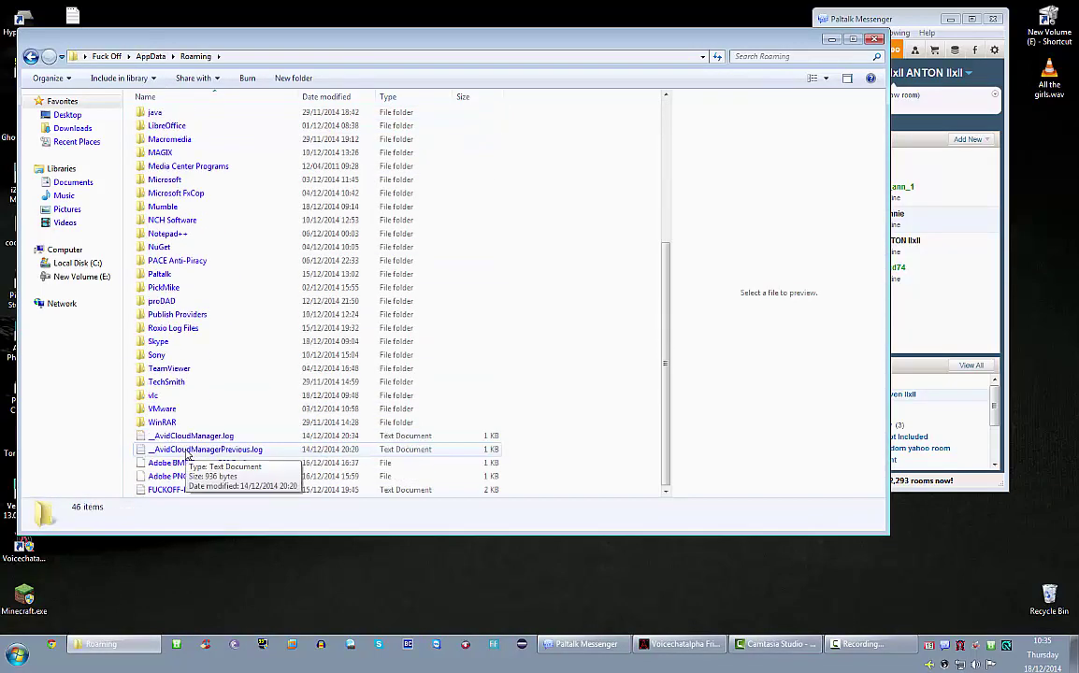
double_click(164, 275)
double_click(177, 161)
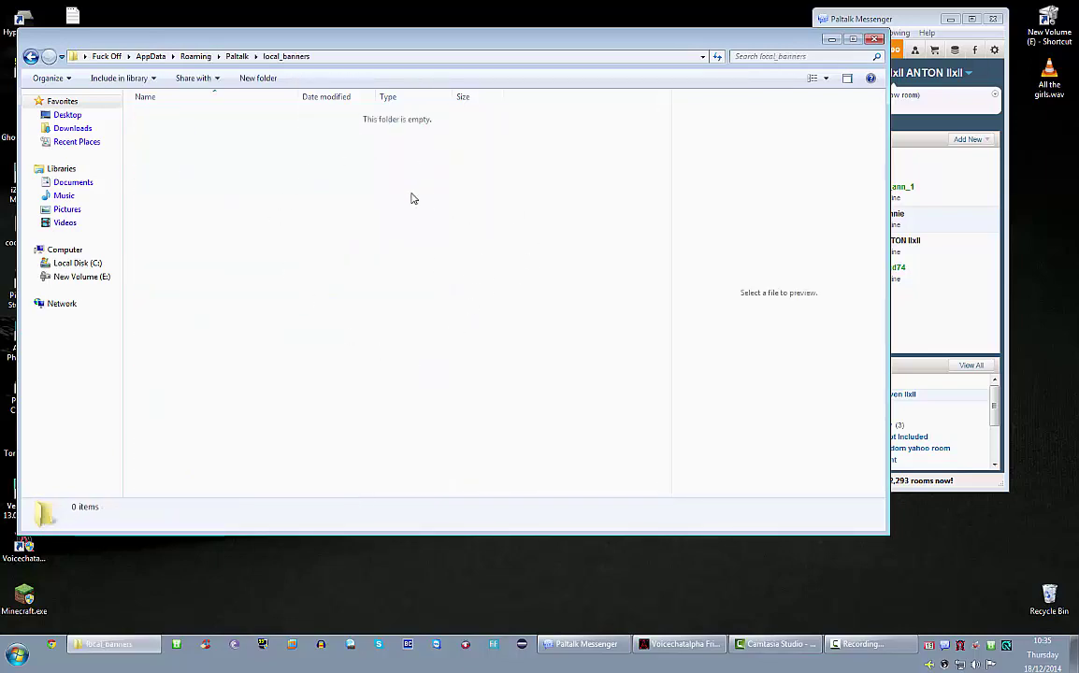
left_click(874, 40)
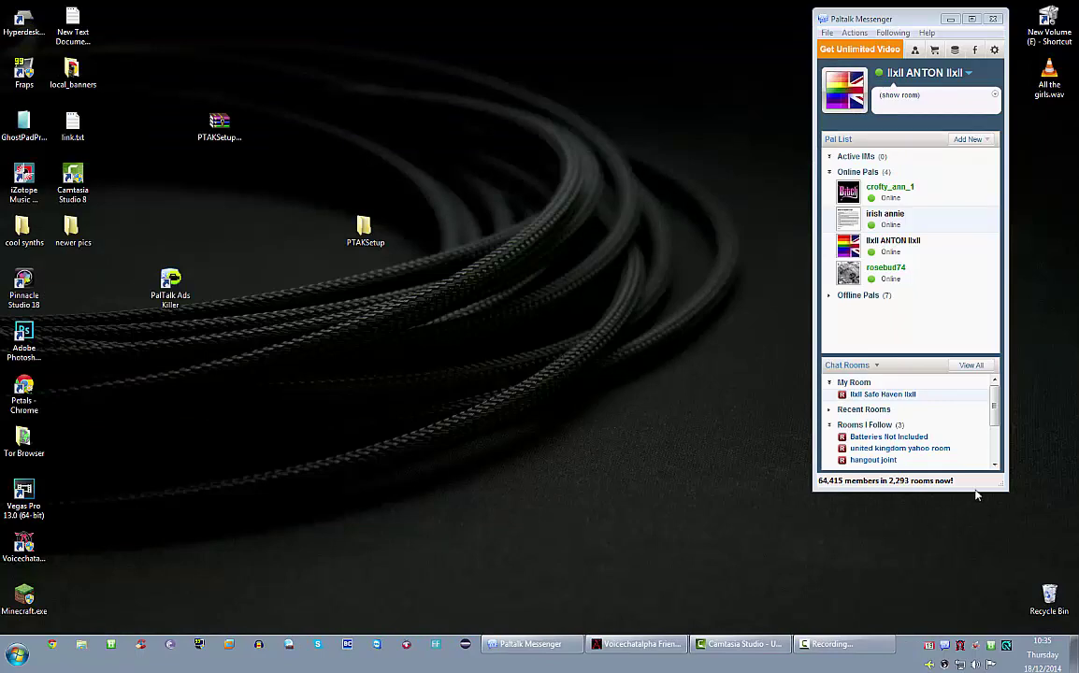
- Bring Paltalk Messenger forward, widen the Safe Haven room window and move it higher
left_click(883, 408)
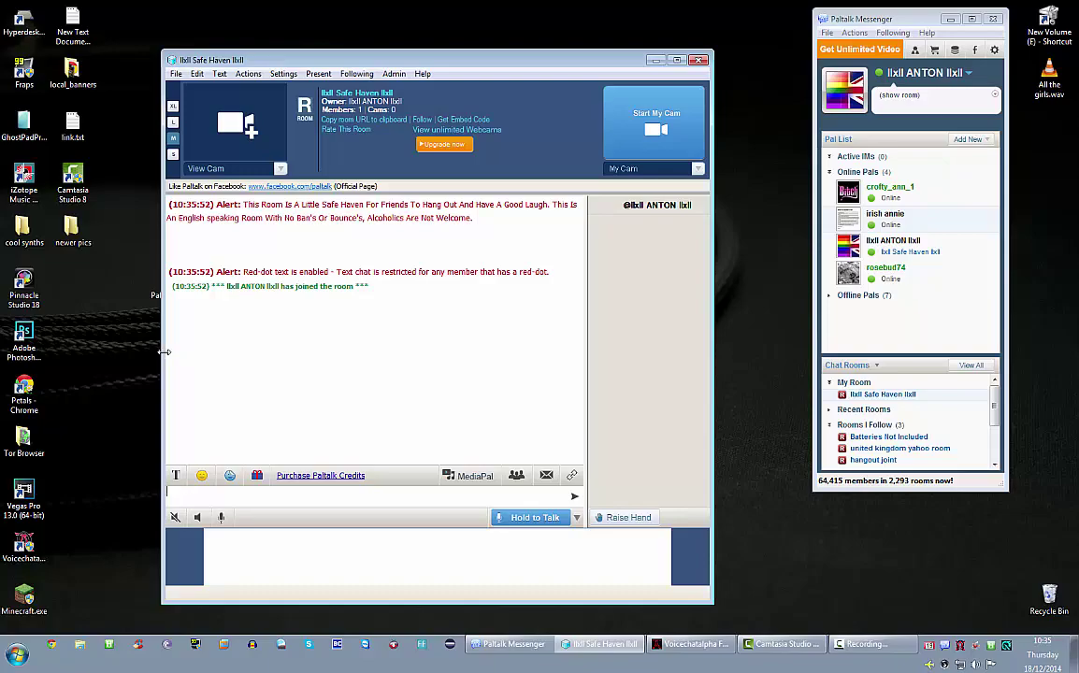
left_click_drag(161, 358, 34, 336)
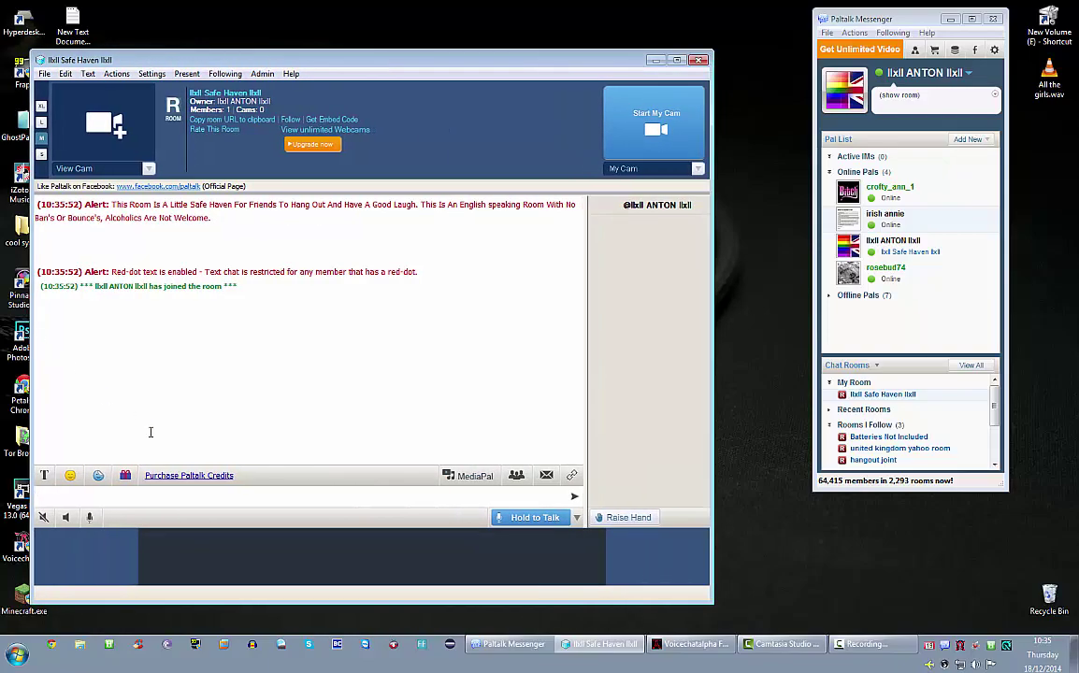
left_click_drag(444, 66, 506, 18)
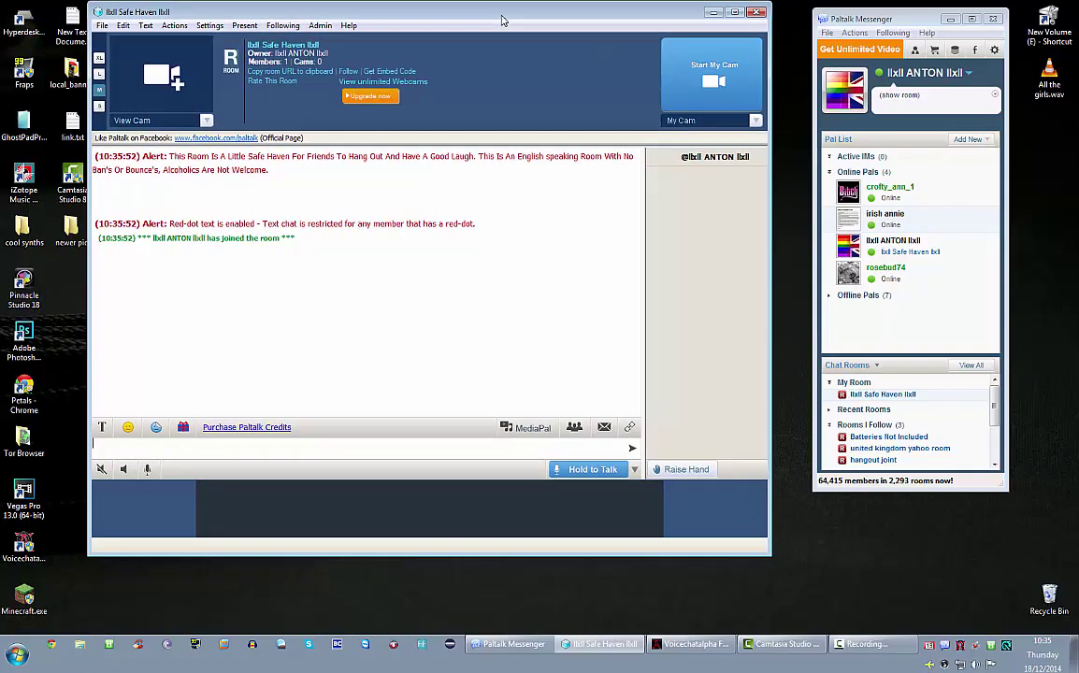